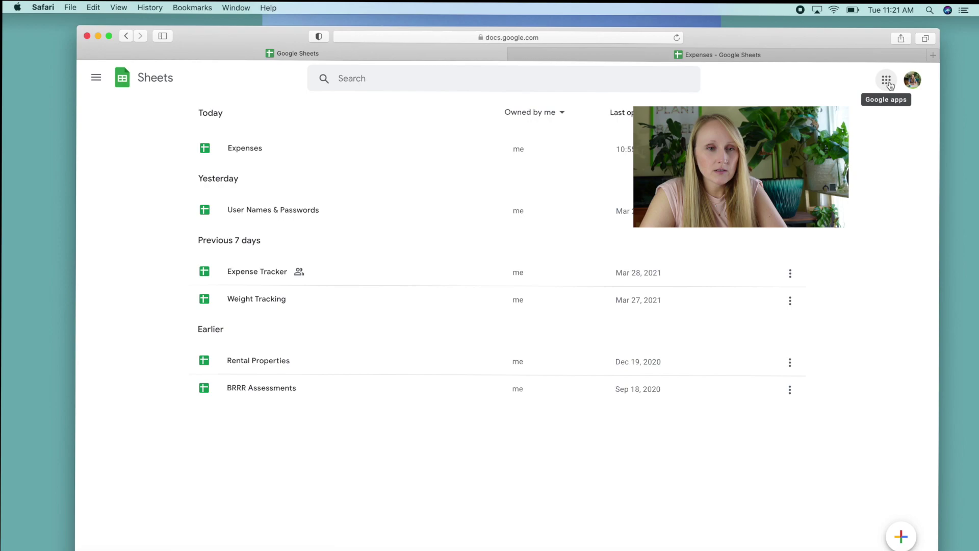
- Glance at the Google apps grid, then create a new blank Untitled spreadsheet
click(888, 81)
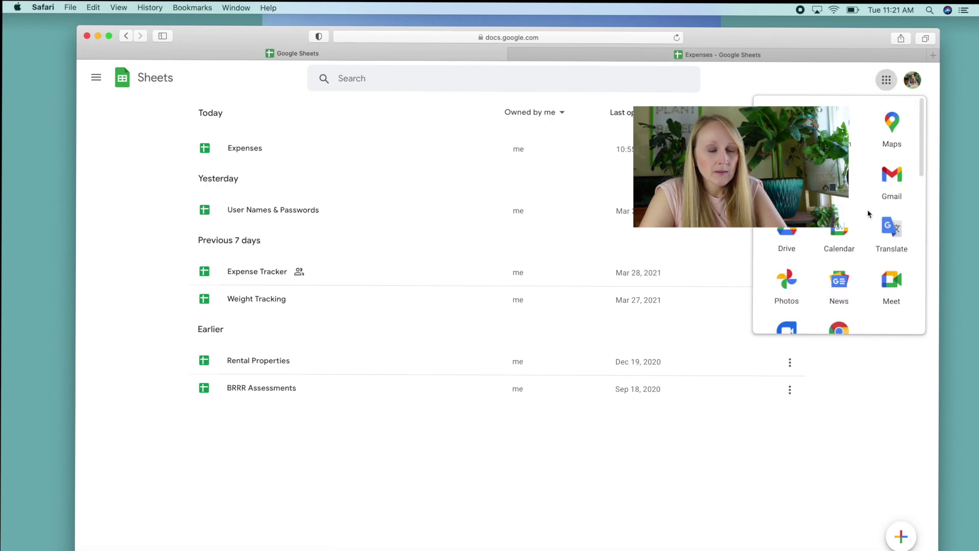
scroll(869, 214, down, 5)
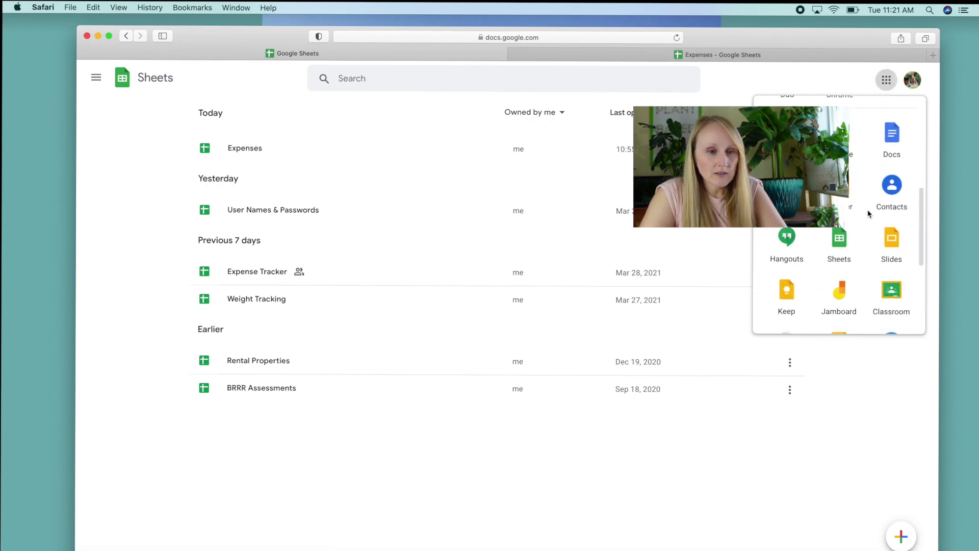
click(528, 508)
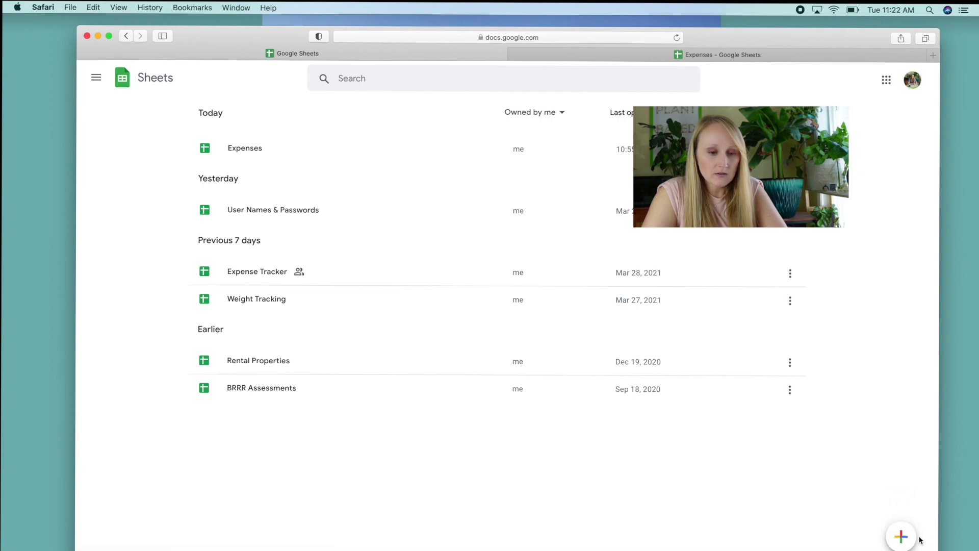
mouse_move(896, 536)
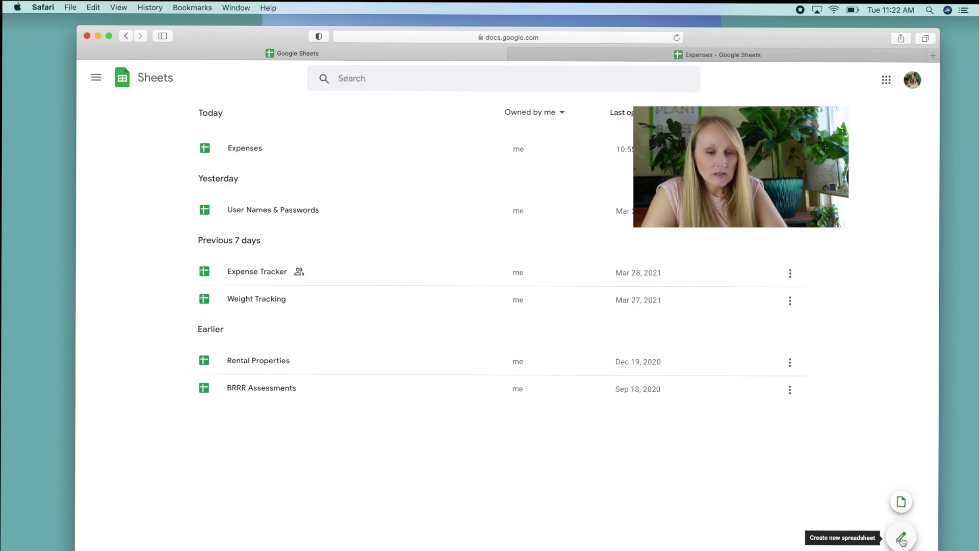
click(896, 538)
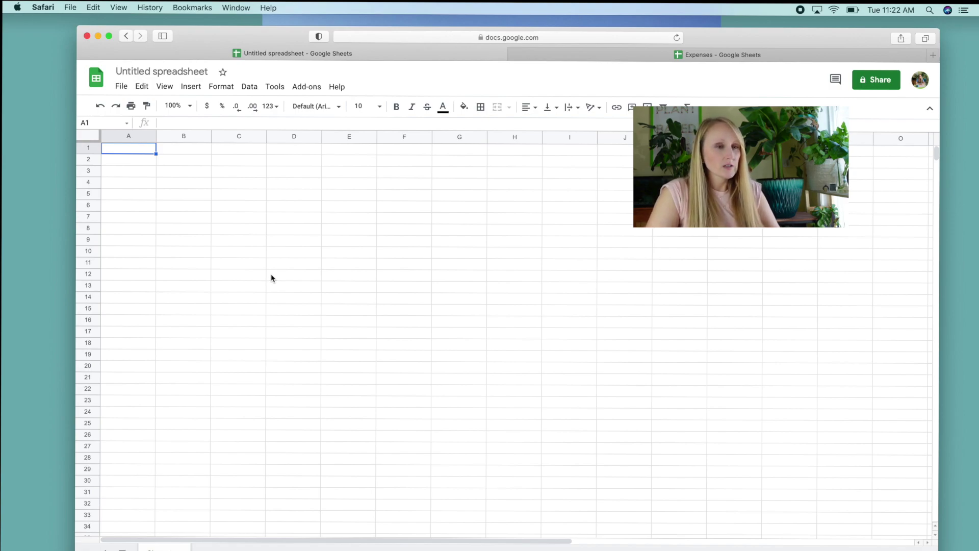
mouse_move(731, 55)
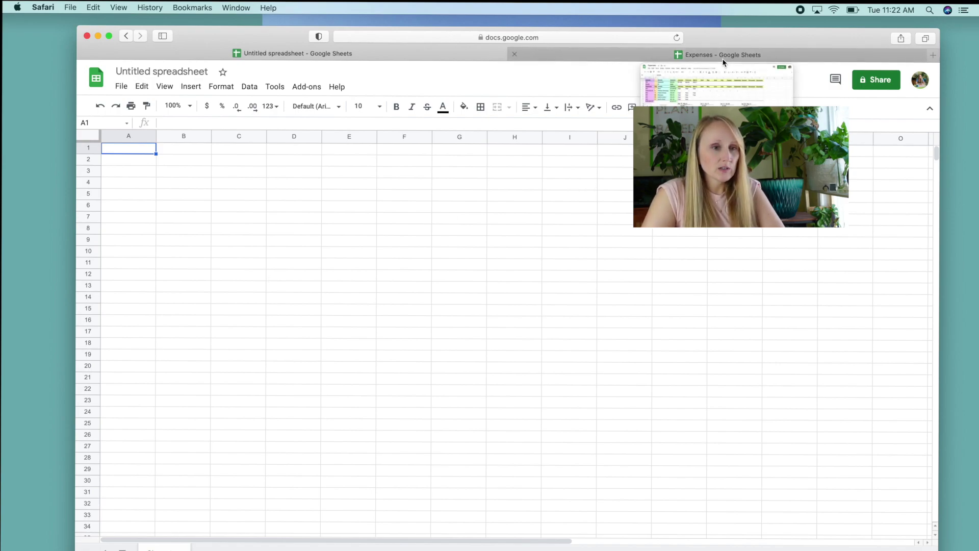
click(731, 55)
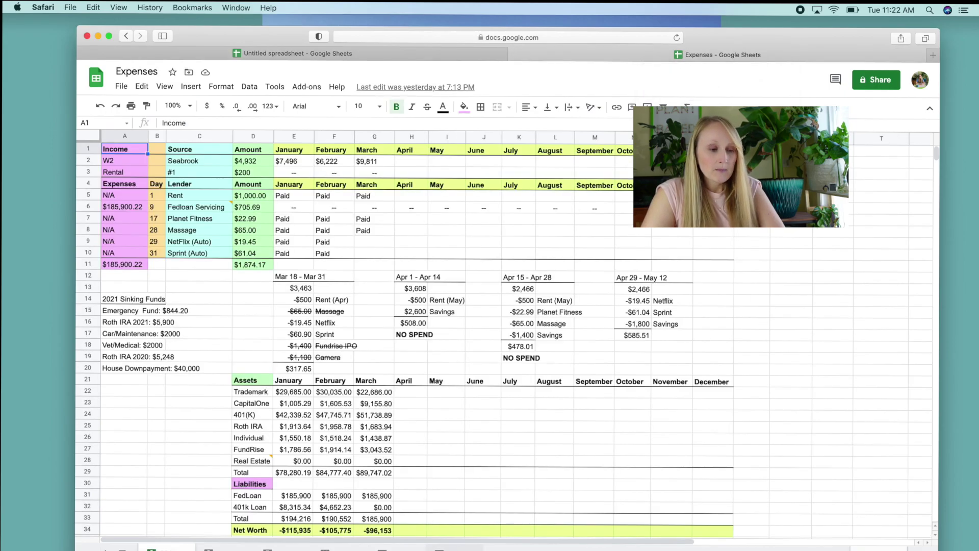
click(398, 548)
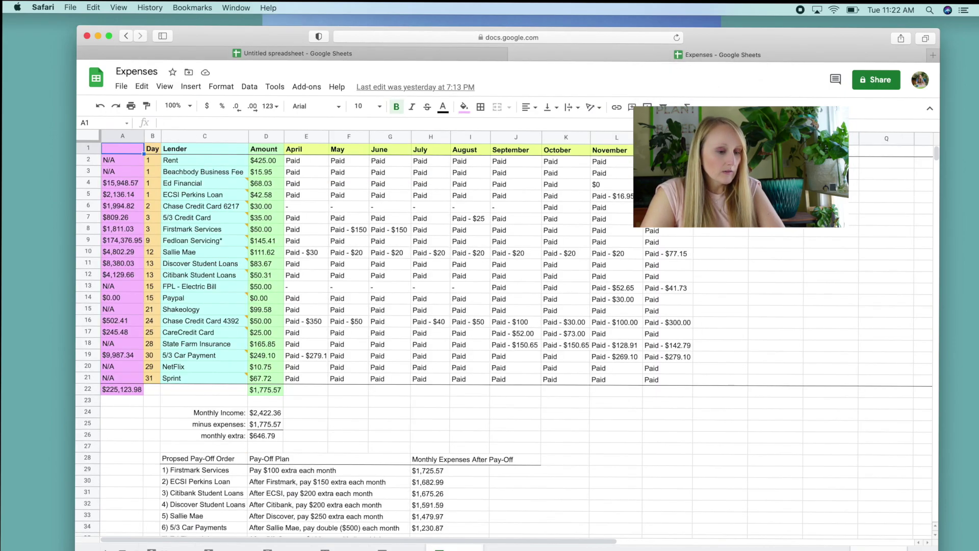
click(339, 548)
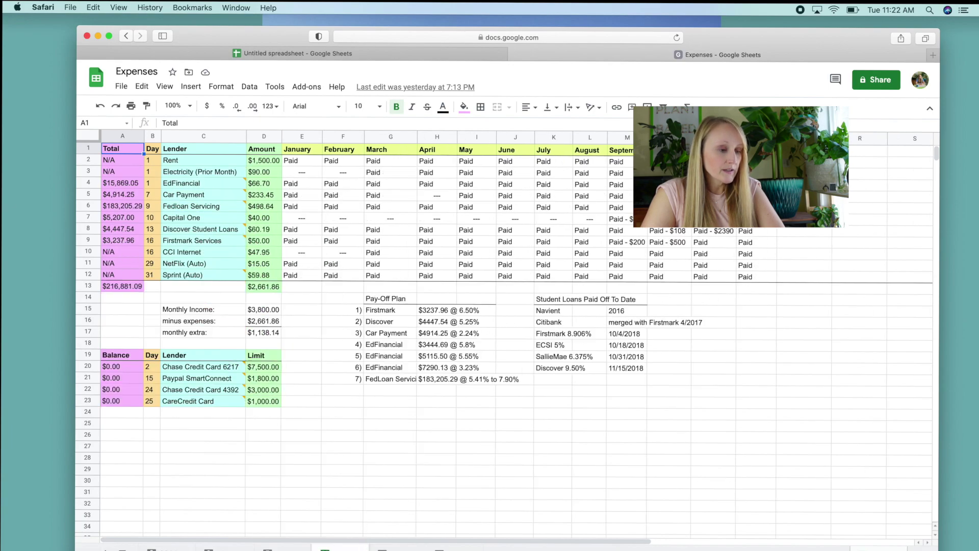
click(282, 549)
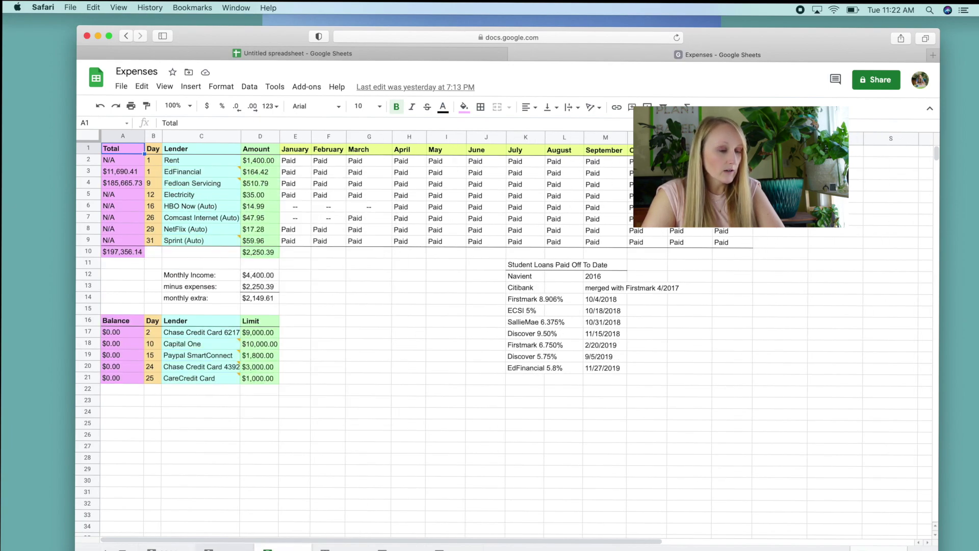
click(225, 548)
click(163, 548)
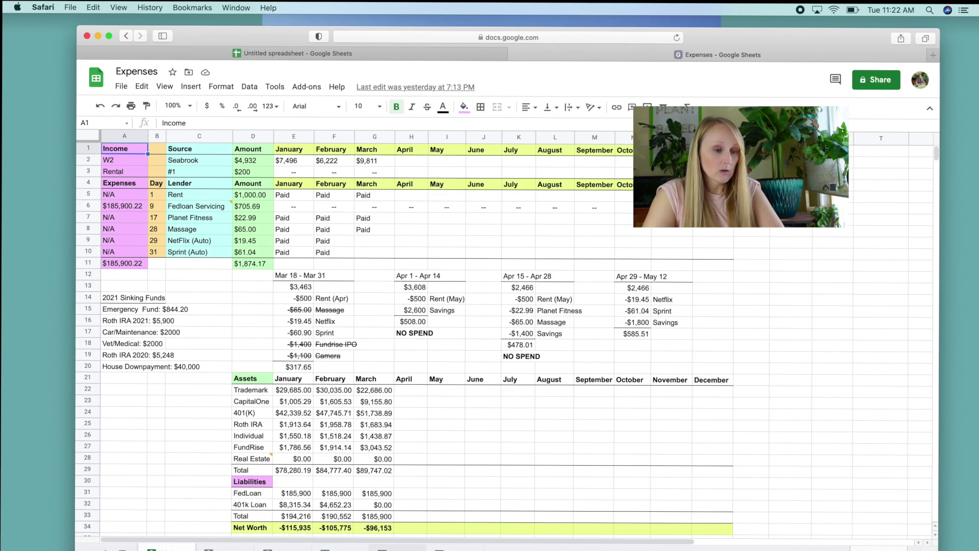
click(452, 548)
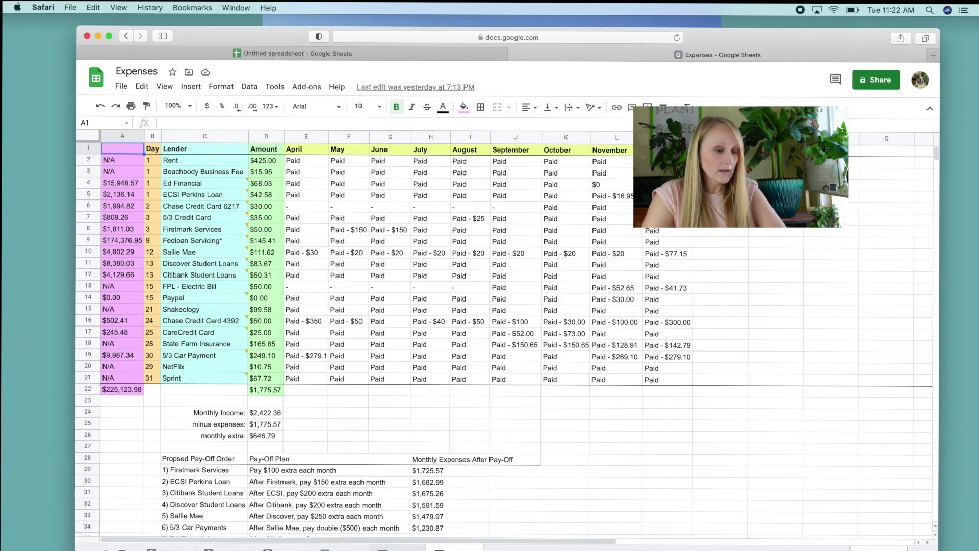
click(398, 548)
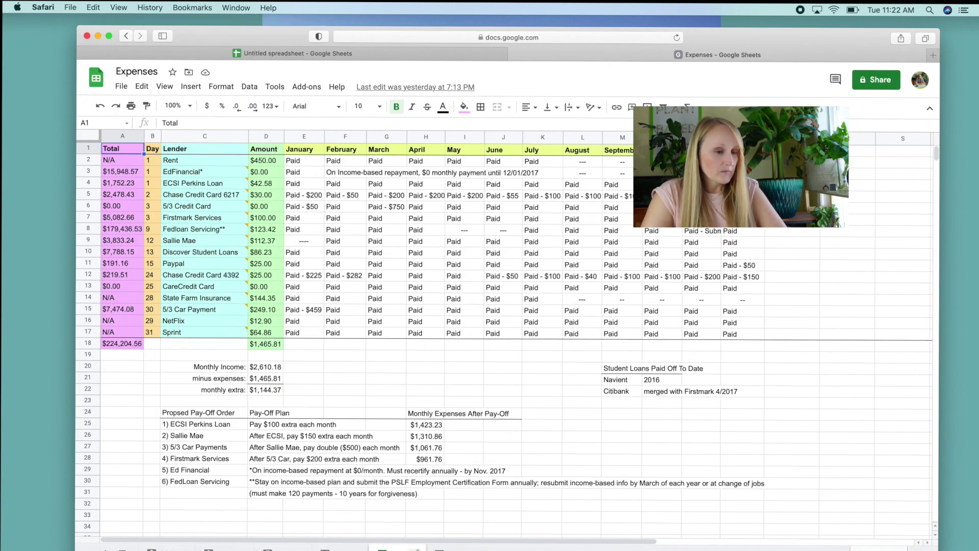
click(340, 548)
click(283, 548)
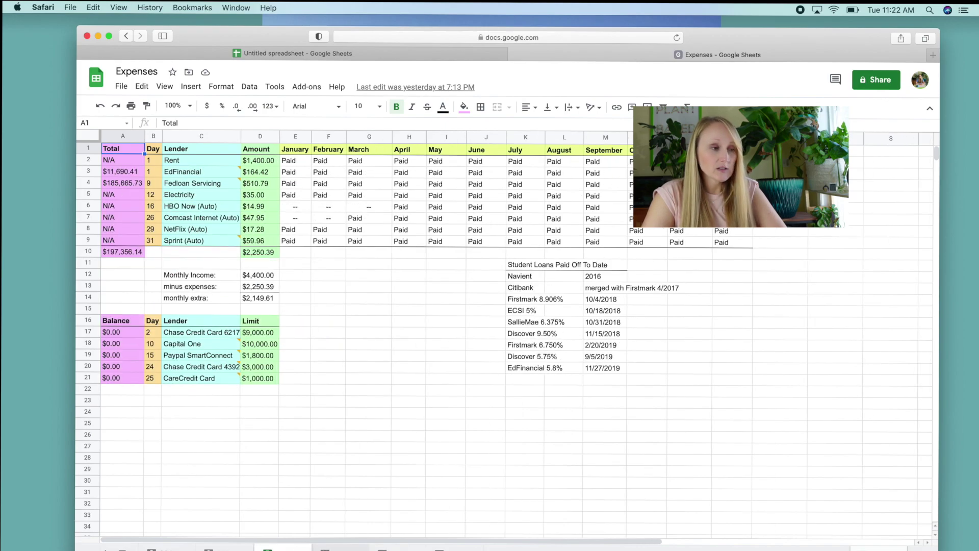
click(340, 548)
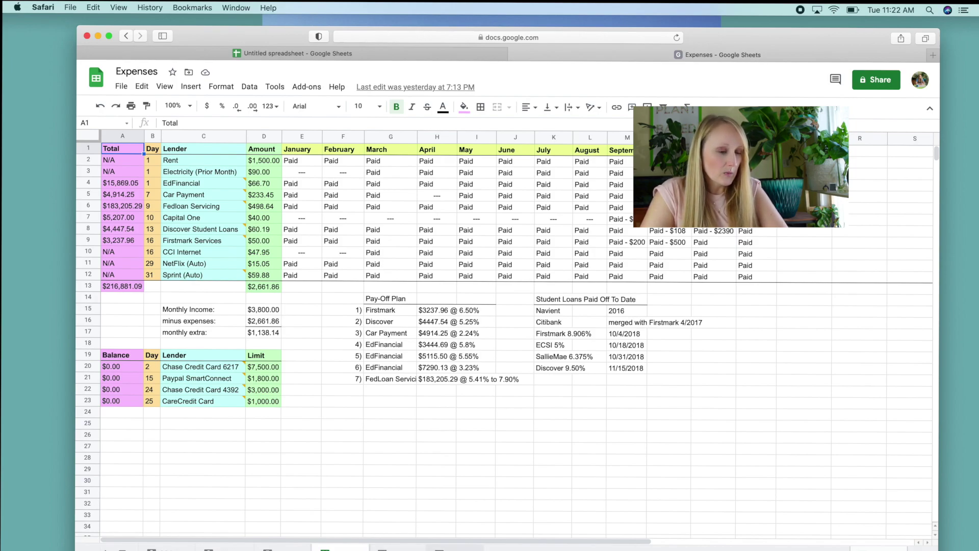
click(454, 548)
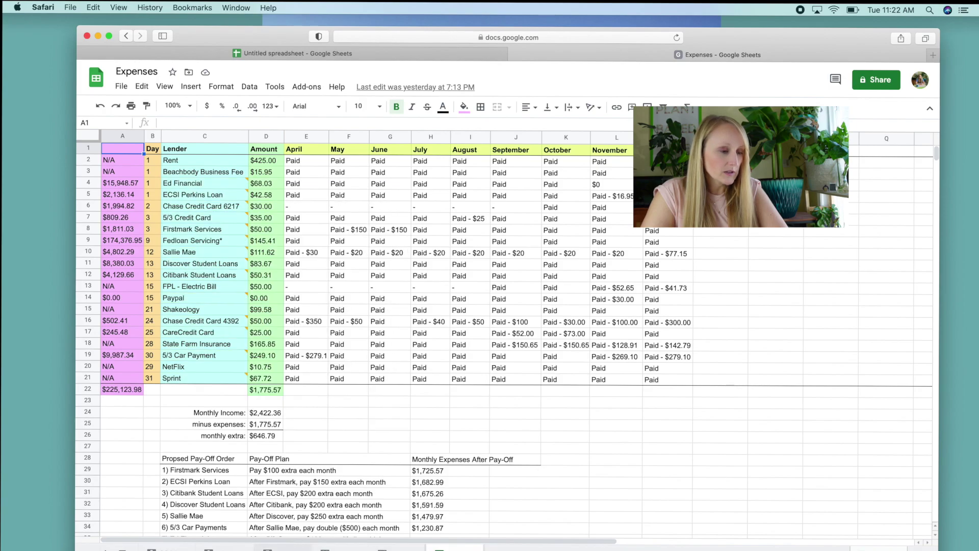
click(168, 548)
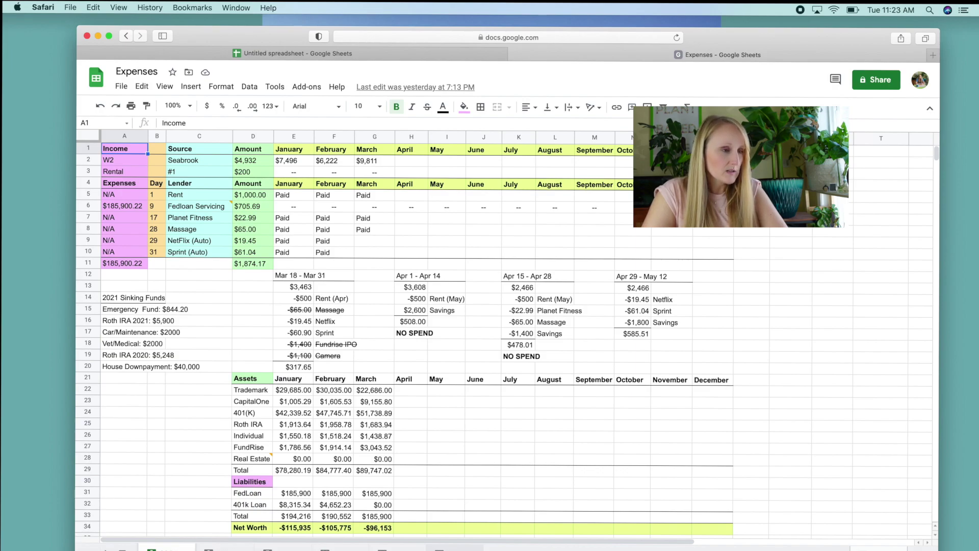
click(453, 549)
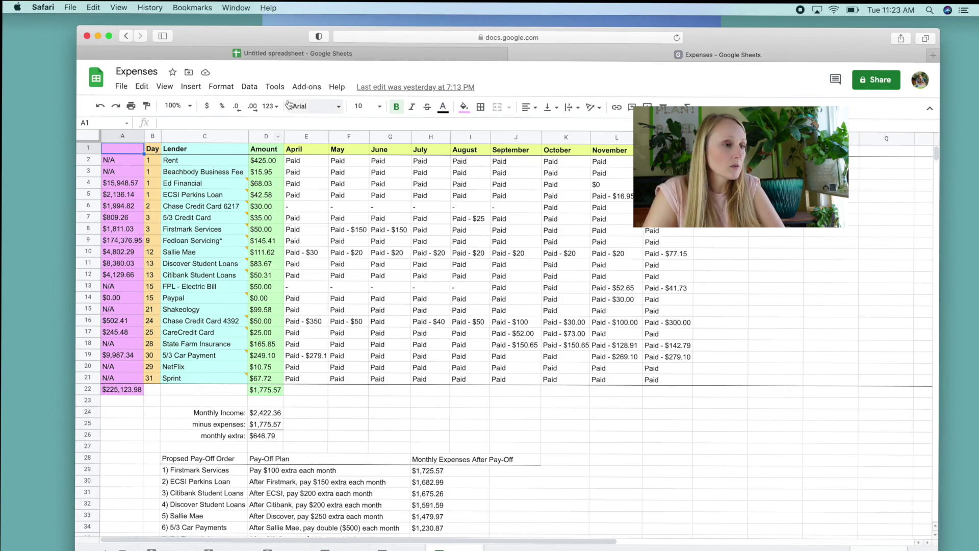
click(285, 55)
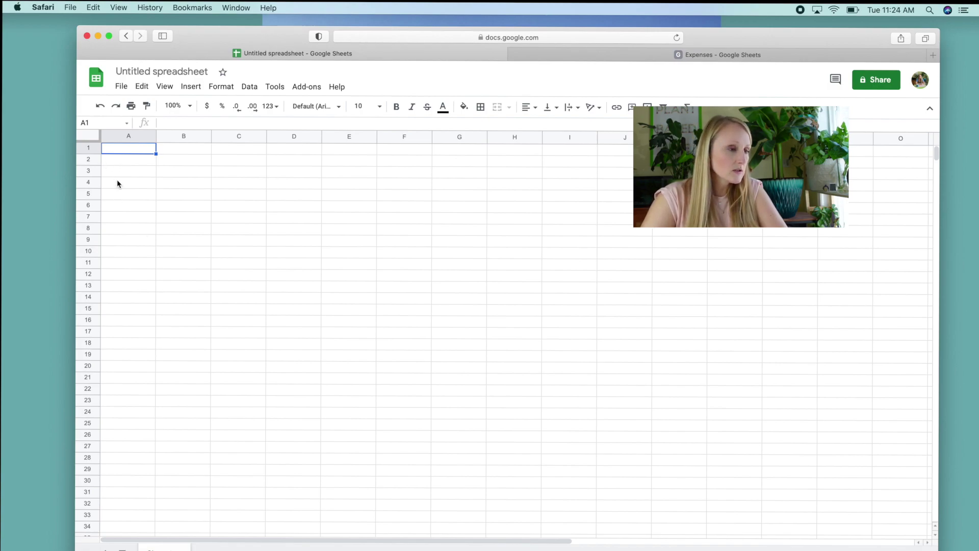
click(132, 164)
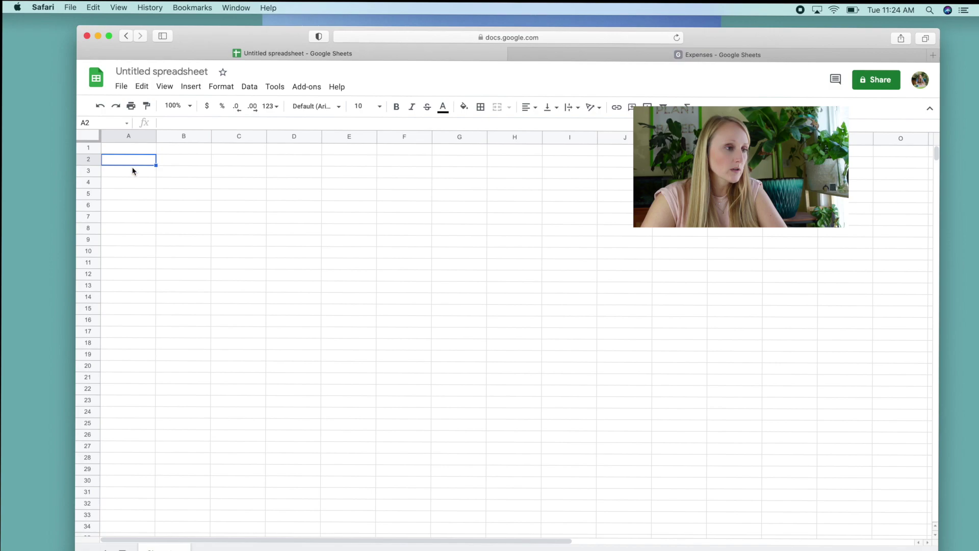
click(131, 181)
click(126, 219)
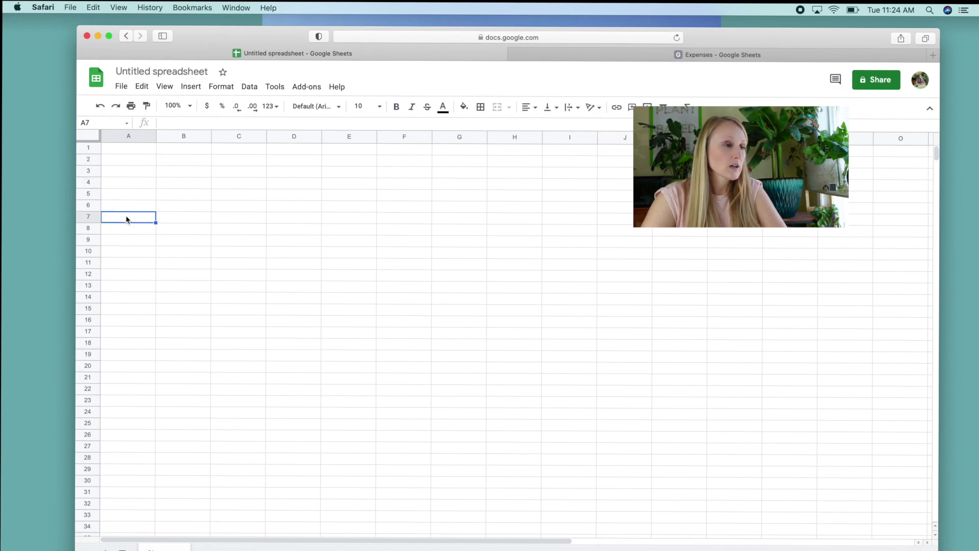
click(128, 152)
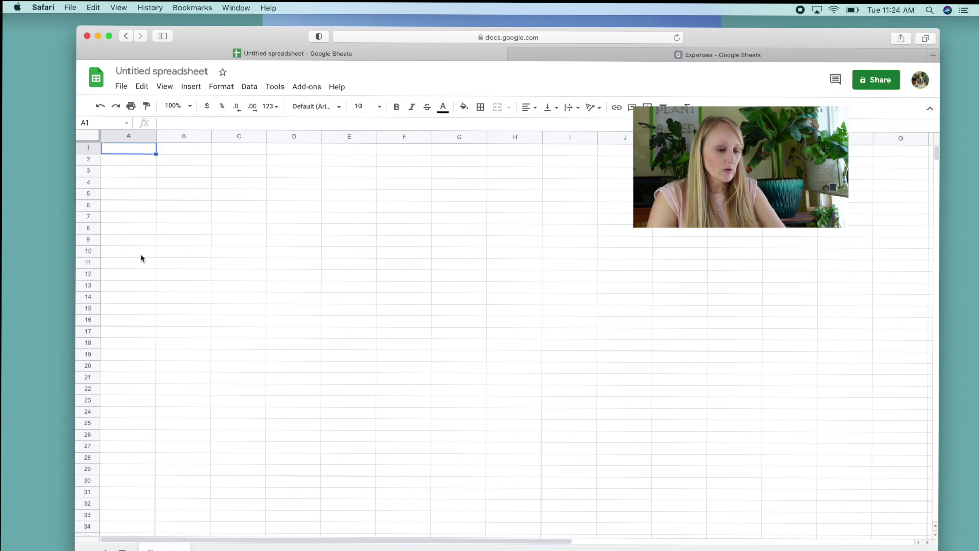
- Enter the headers Total, Day, Lender and Amount in A1 through D1
text(Total)
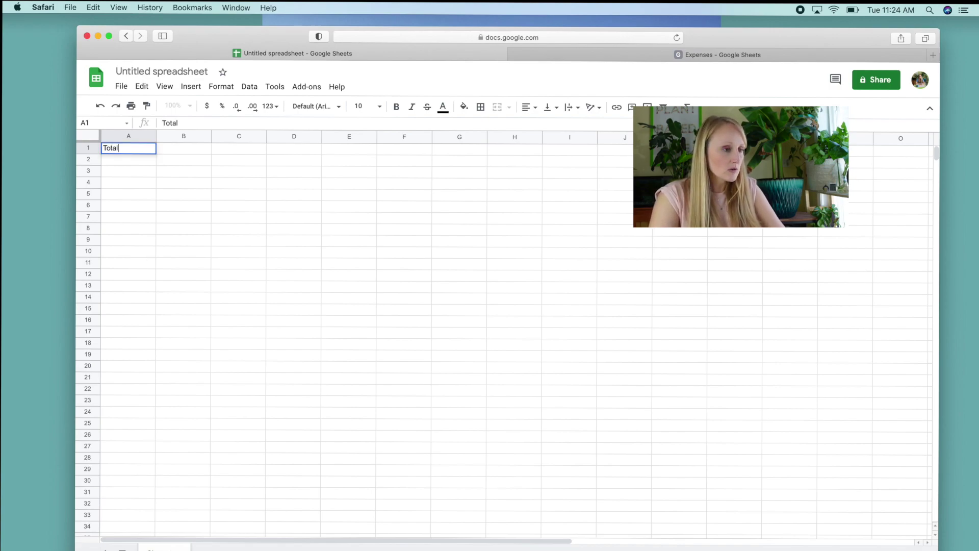
key(Tab)
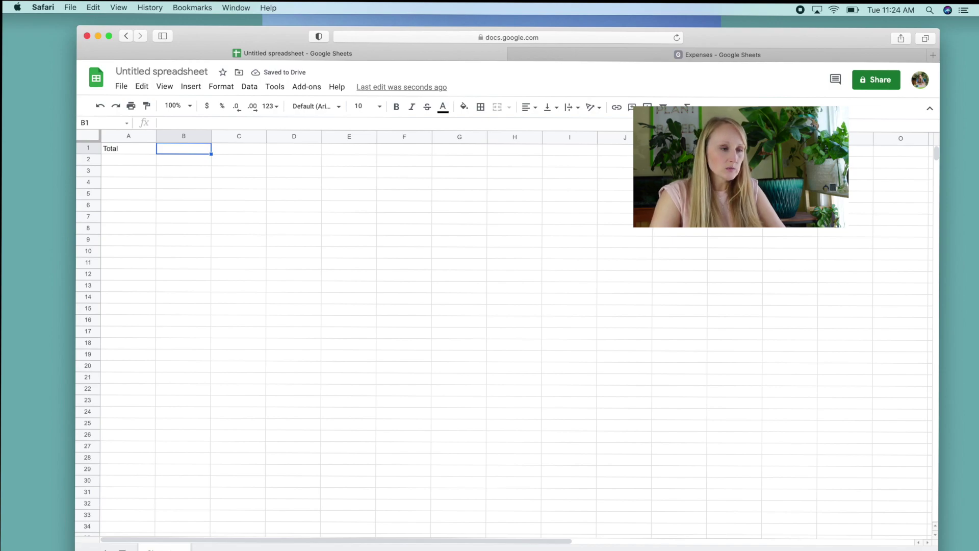
text(Day)
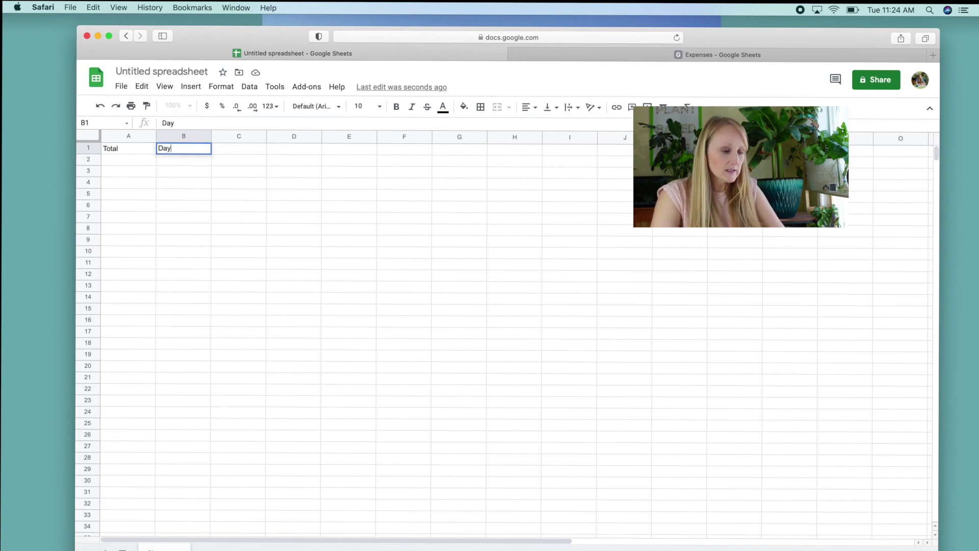
key(Tab)
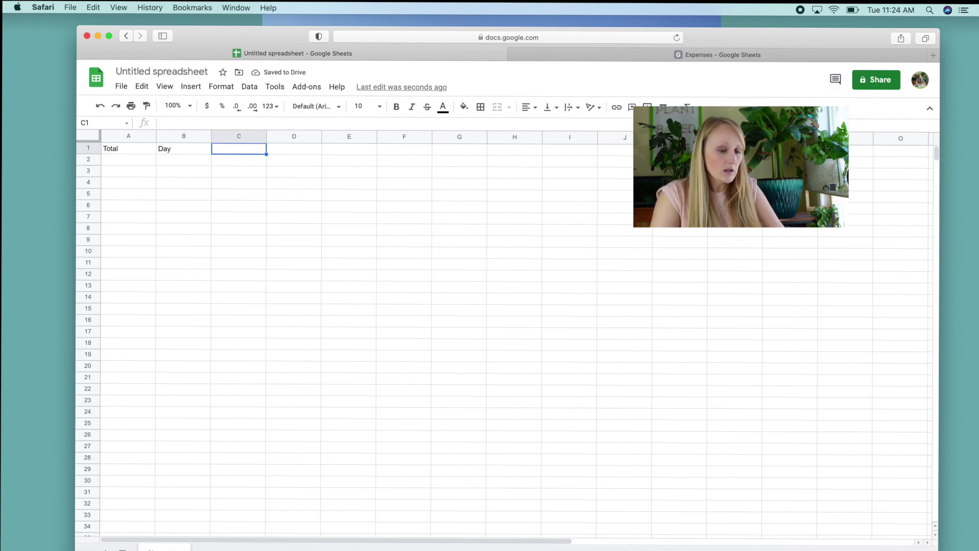
text(Lender)
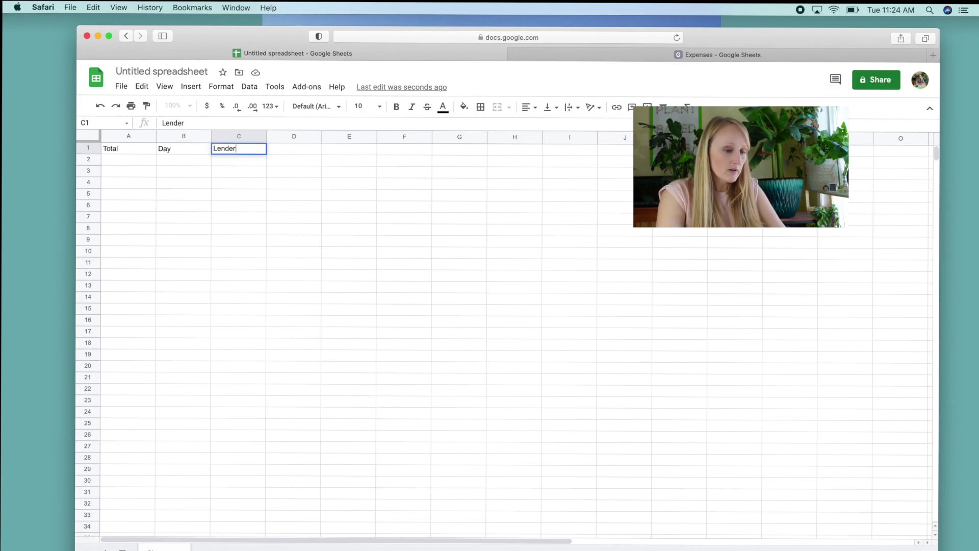
key(Tab)
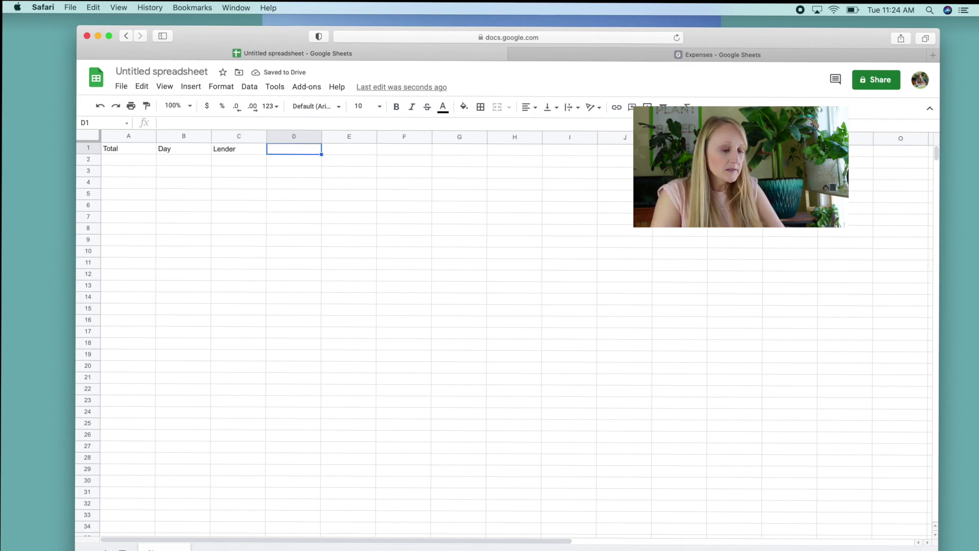
text(Amount)
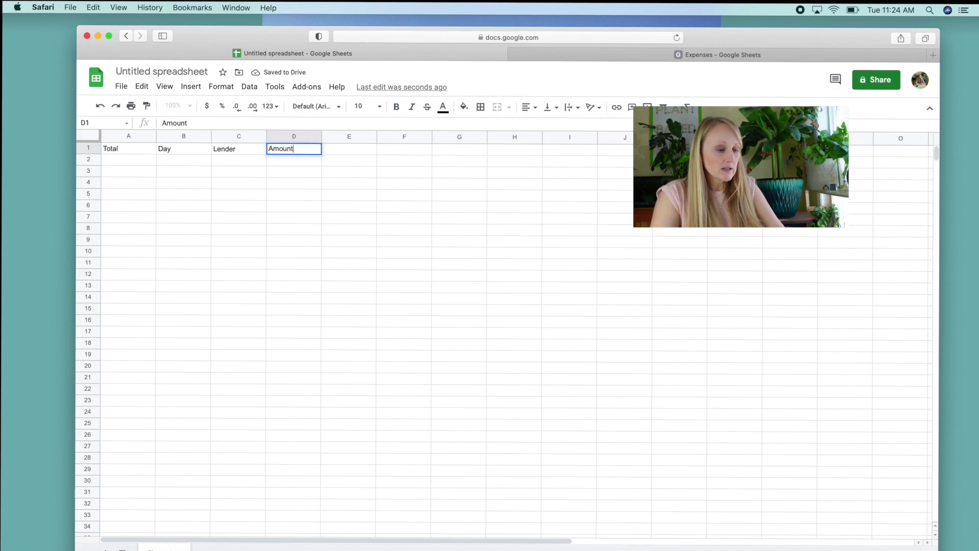
key(Tab)
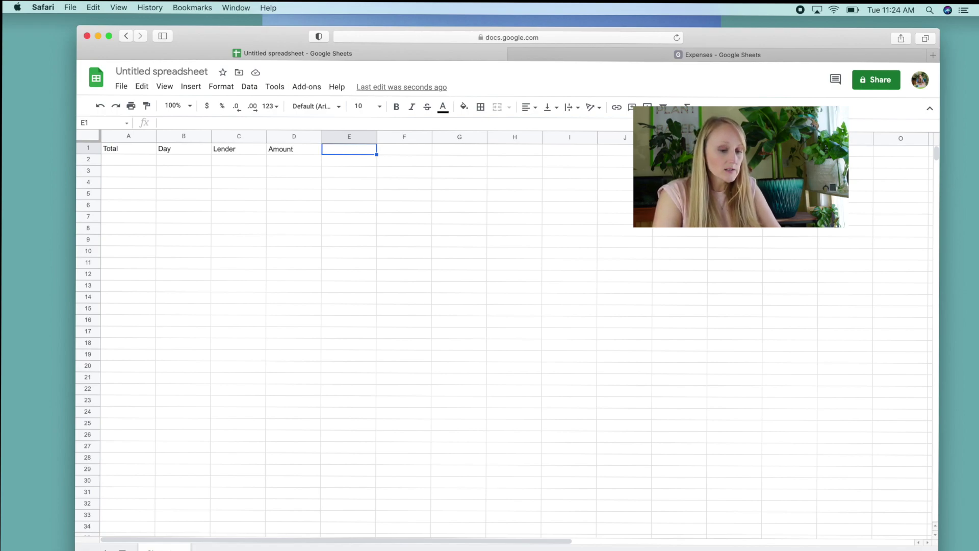
- Add the month headers January, February, March and April in E1 through H1
text(January)
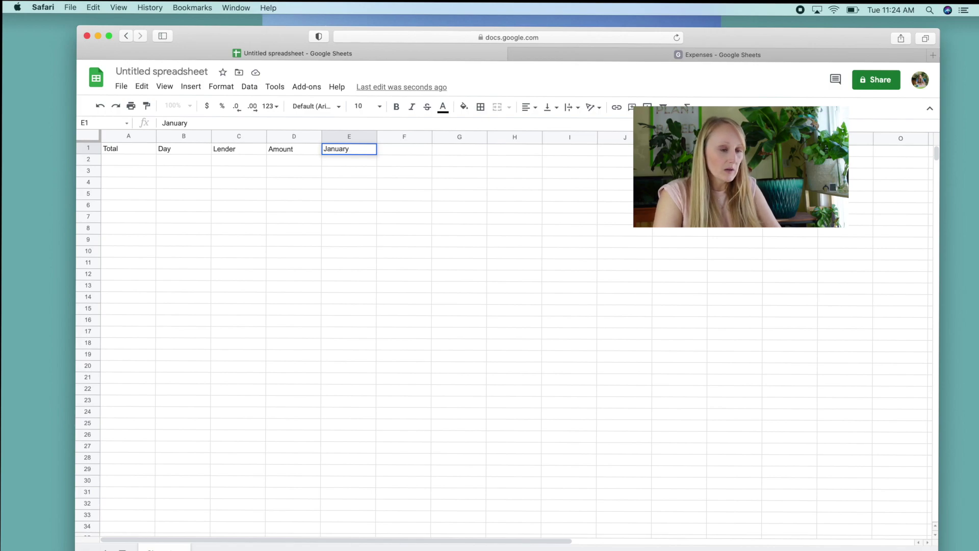
key(Tab)
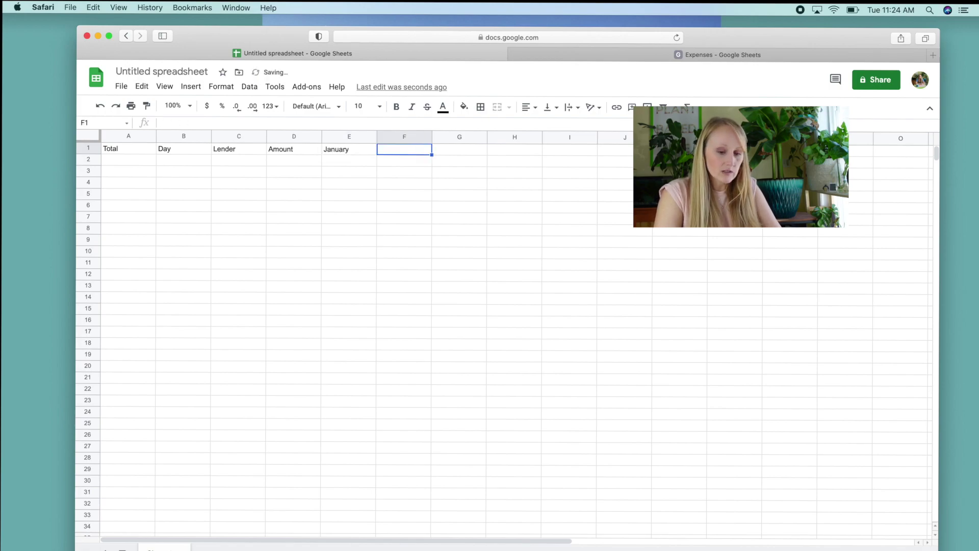
text(M)
key(BackSpace)
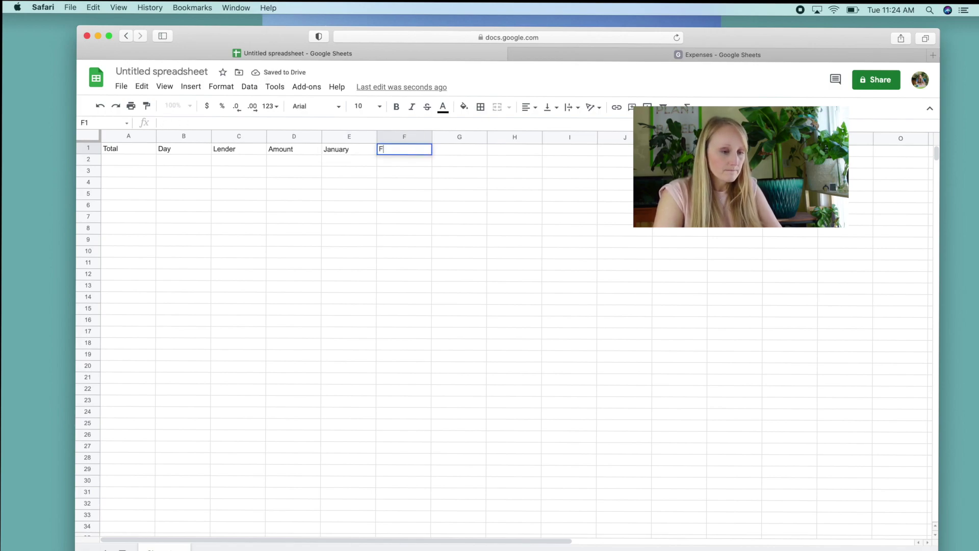
text(February)
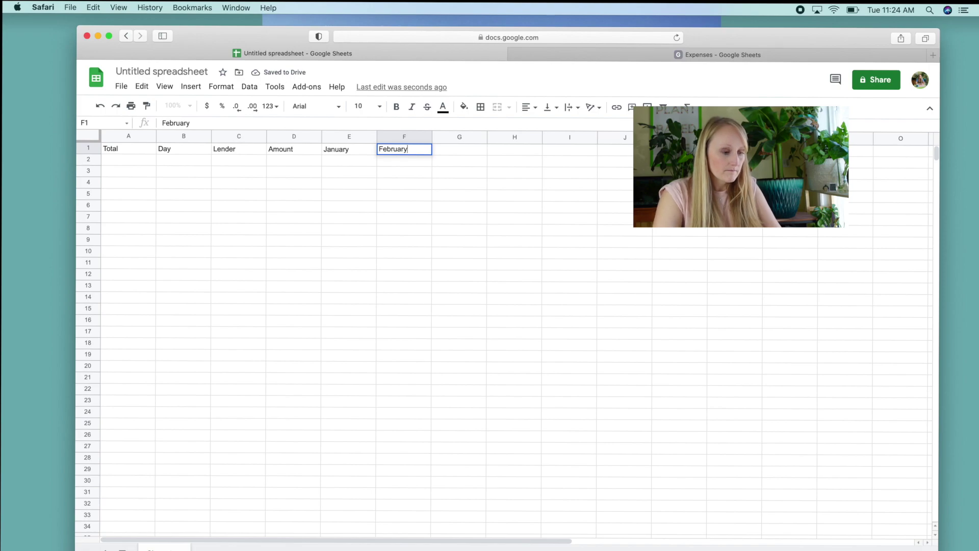
key(Tab)
text(March)
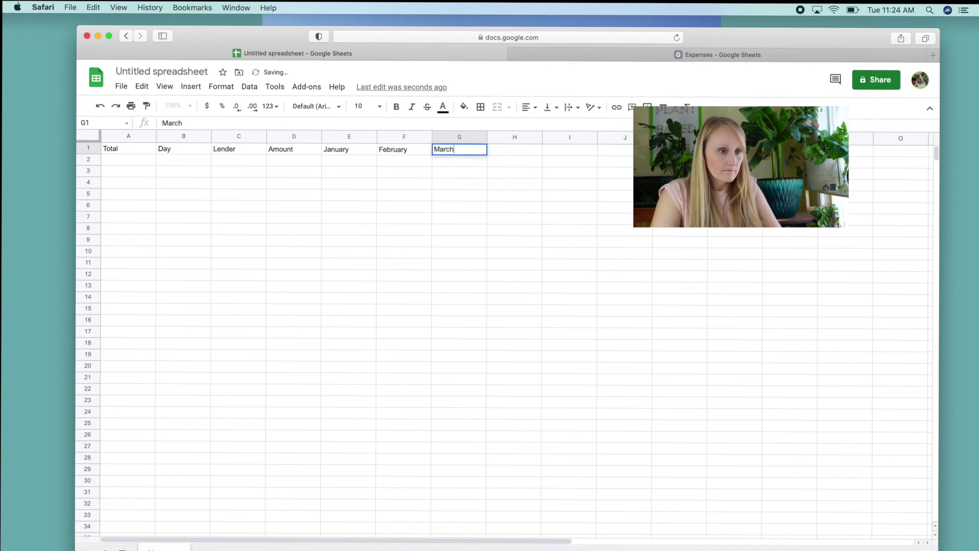
key(Tab)
text(Apri)
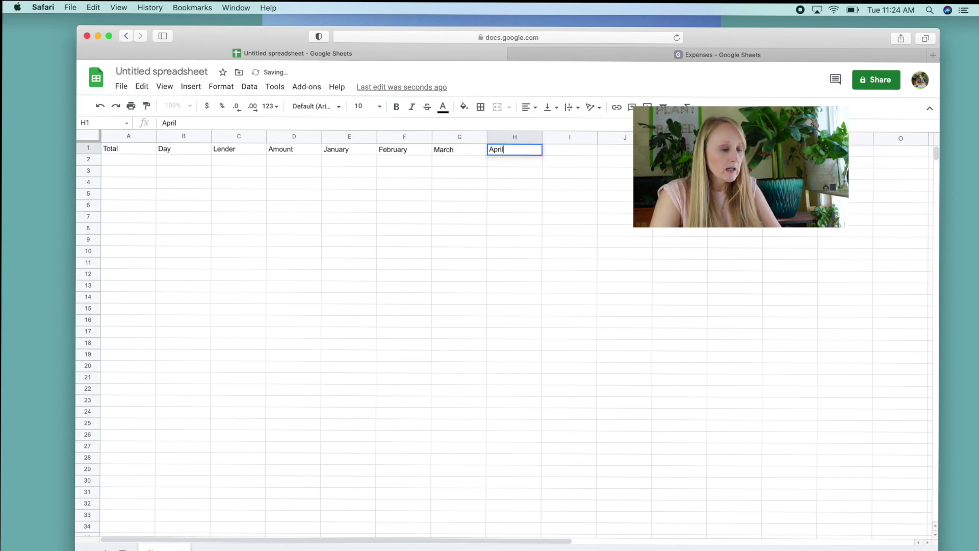
text(l)
key(Tab)
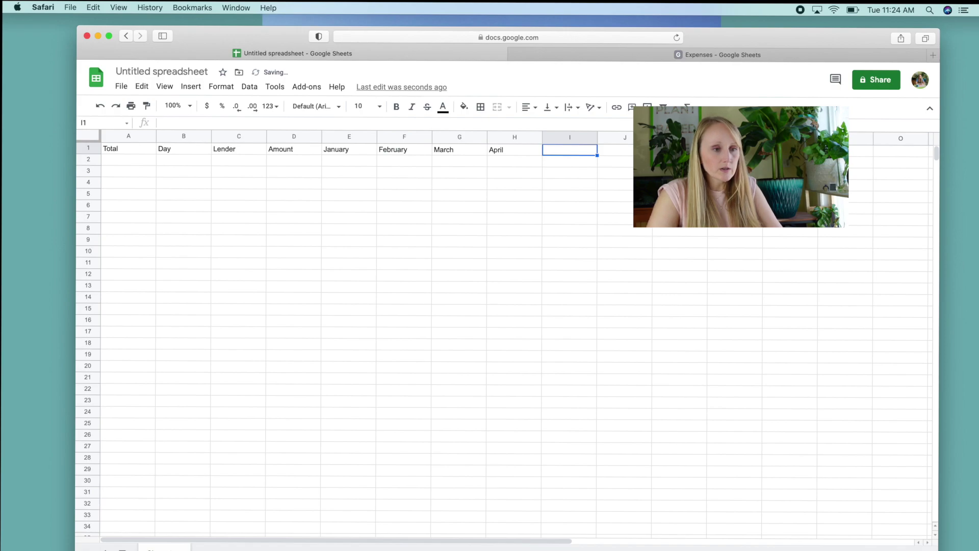
click(143, 163)
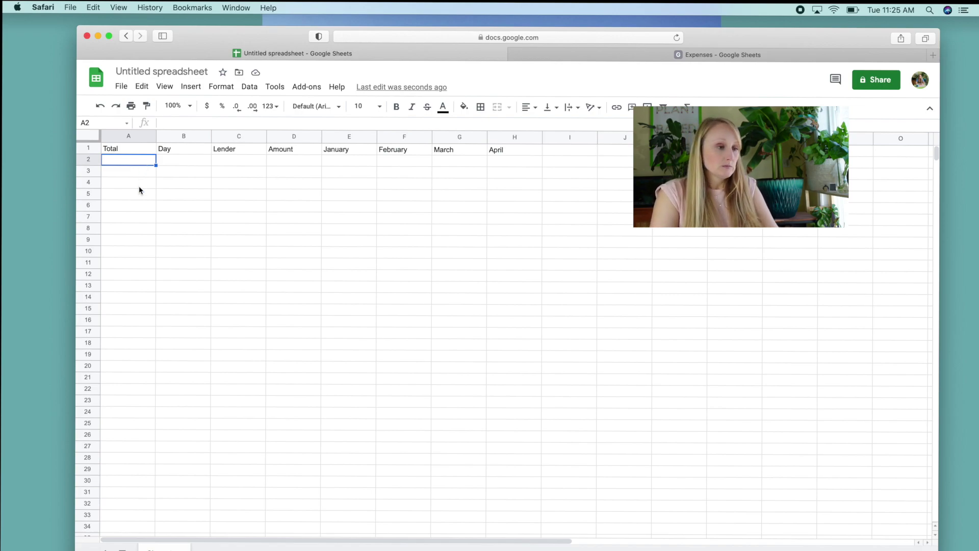
- Enter day 1 in B2, clearing the Rent mistakenly typed into A2
text(R)
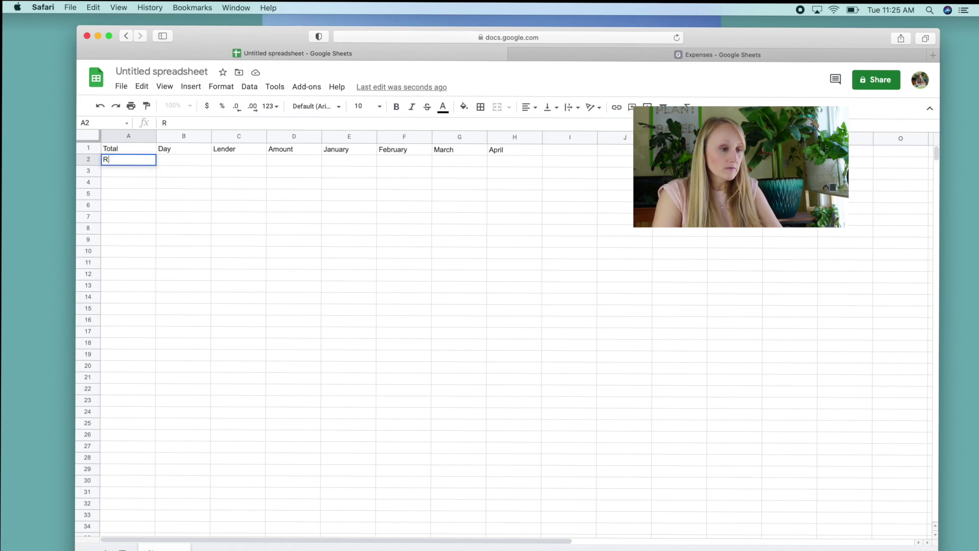
text(ent)
key(Tab)
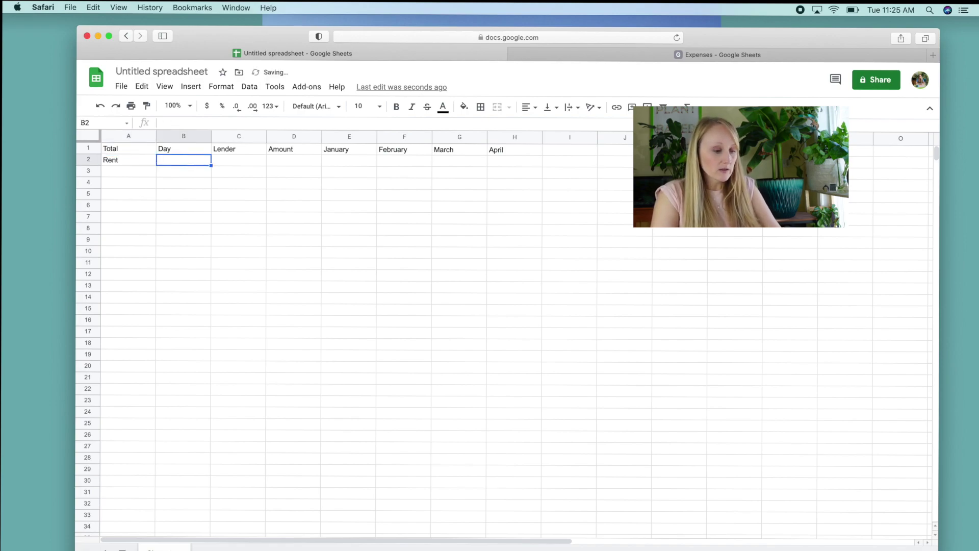
text(1)
key(Tab)
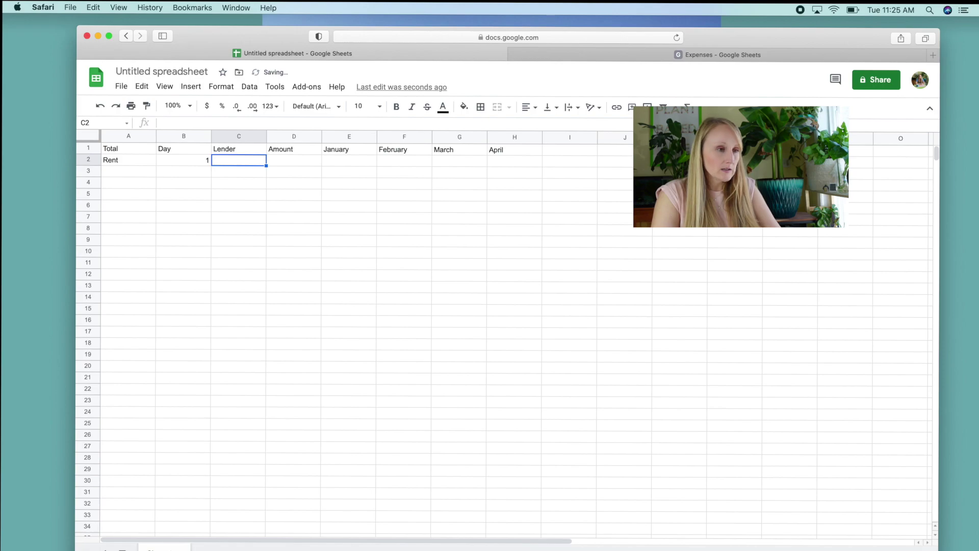
key(Left)
key(Left)
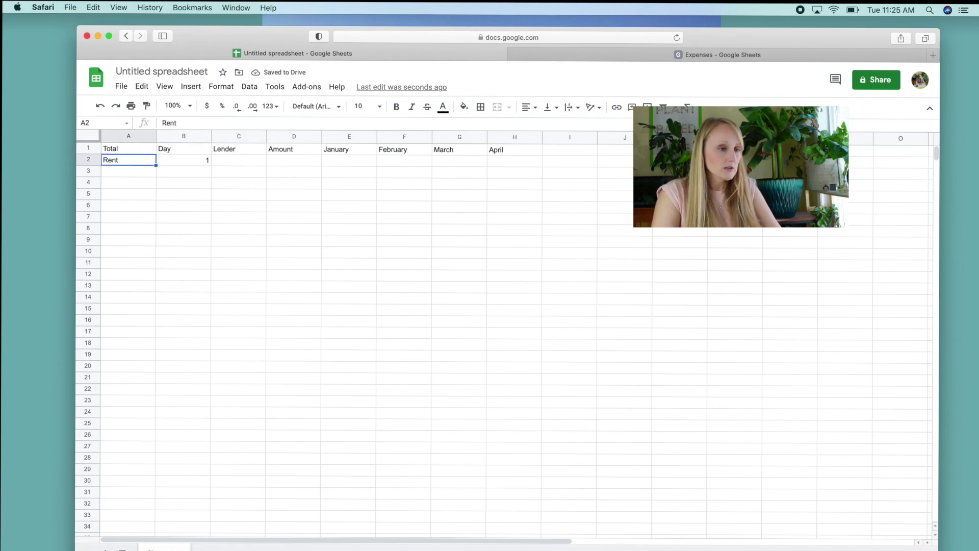
key(BackSpace)
key(Right)
key(Right)
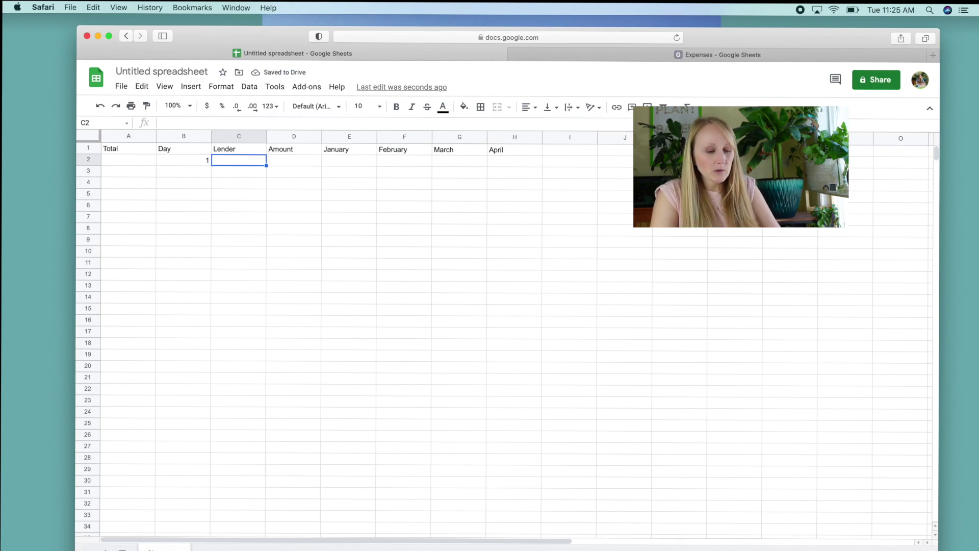
- Fill row 2 with lender Rent, amount $1000 and N/A under Total
text(Rent)
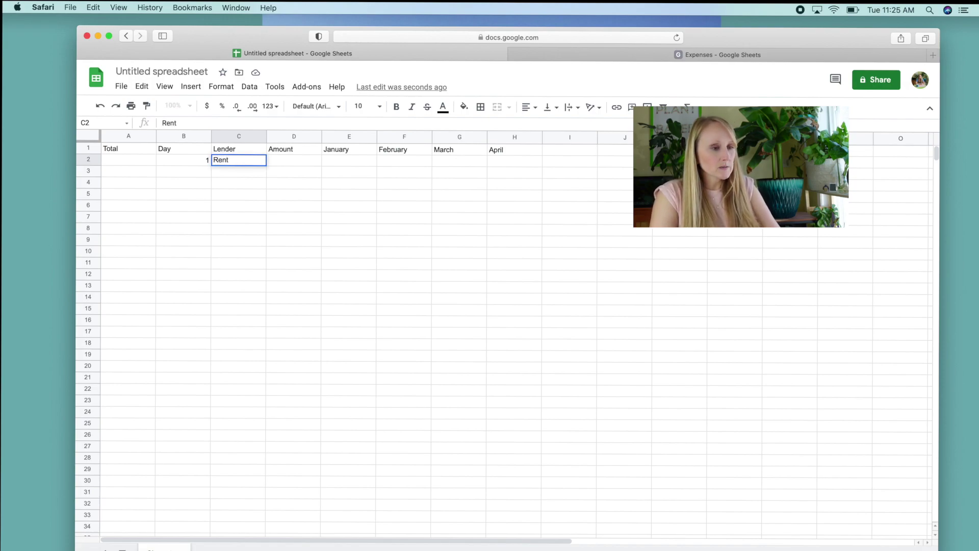
key(Tab)
text($1000)
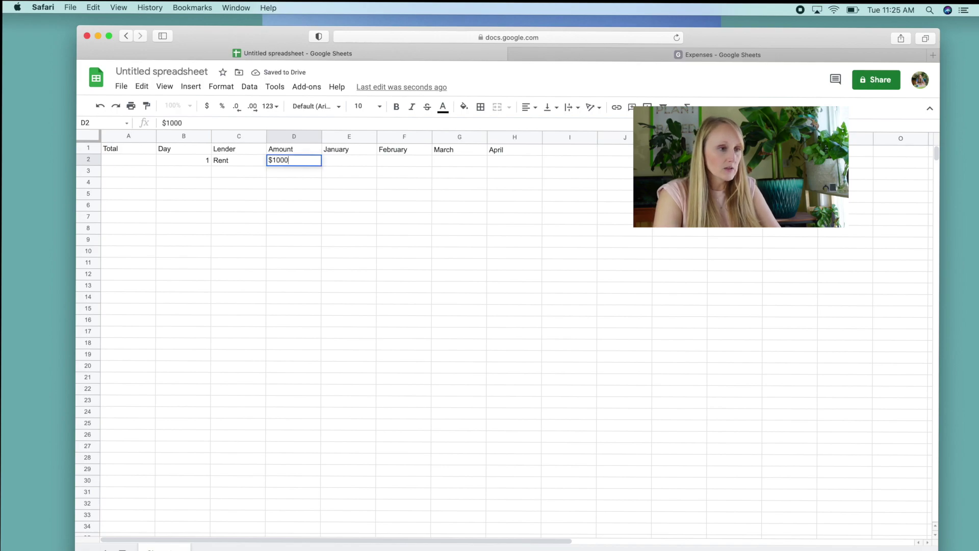
key(Tab)
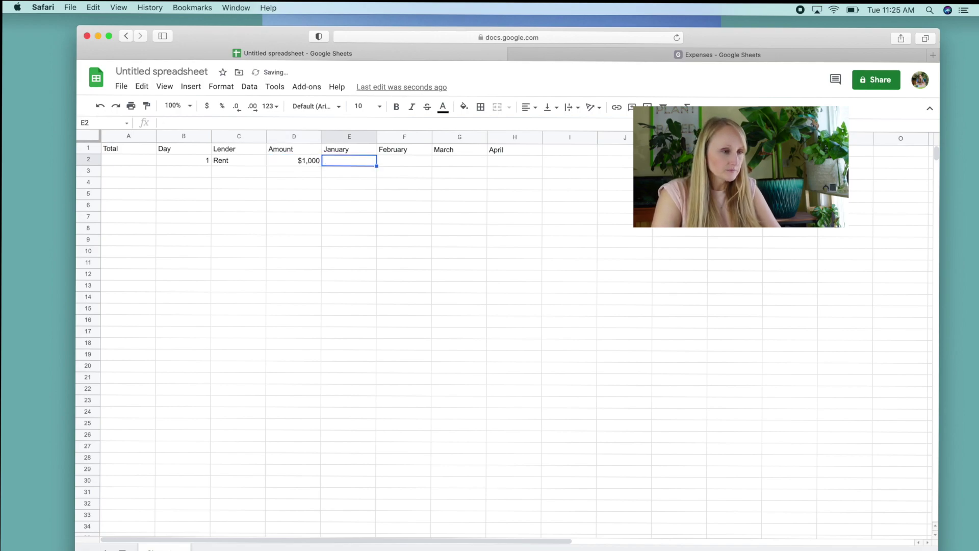
click(140, 162)
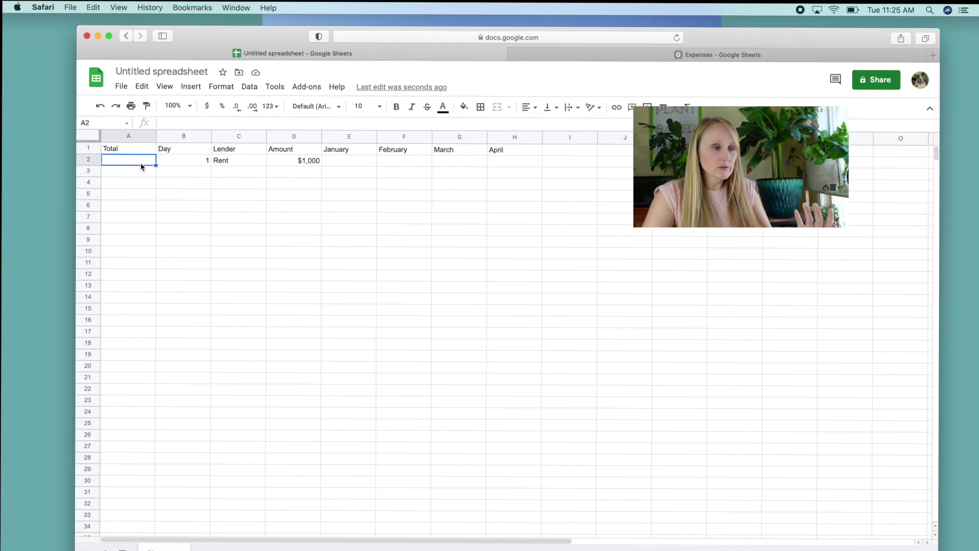
text(N)
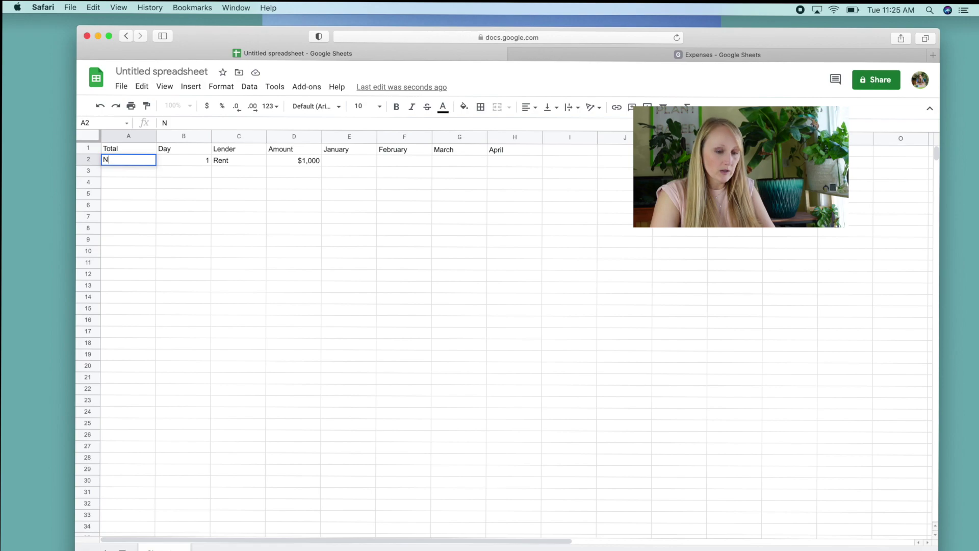
text(/A)
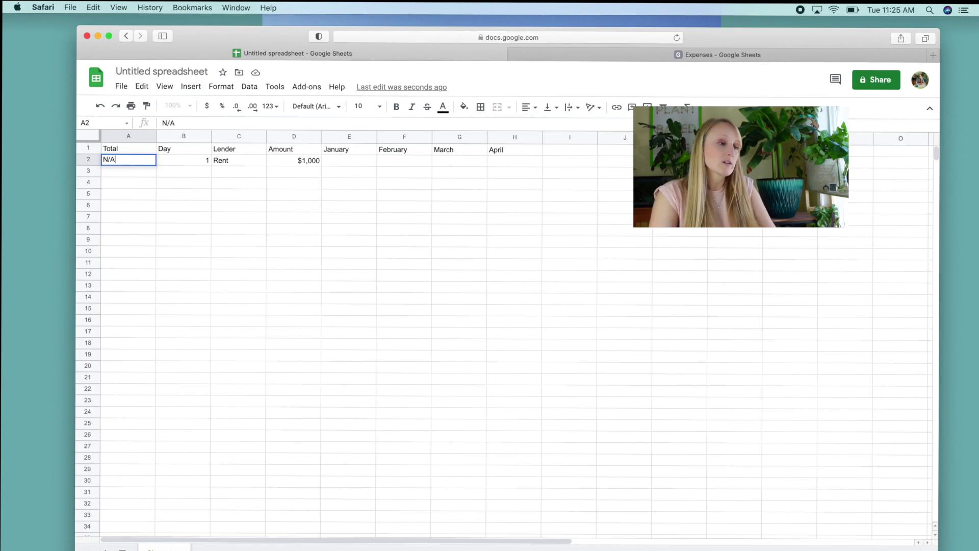
key(Return)
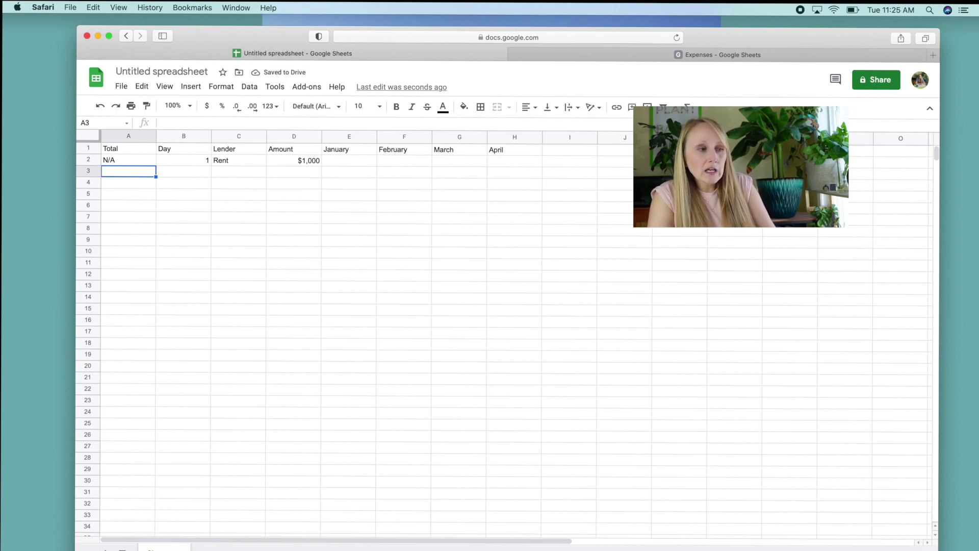
- Fill row 3 with total $2358, day 3, lender Credit Card, amount $75
text($)
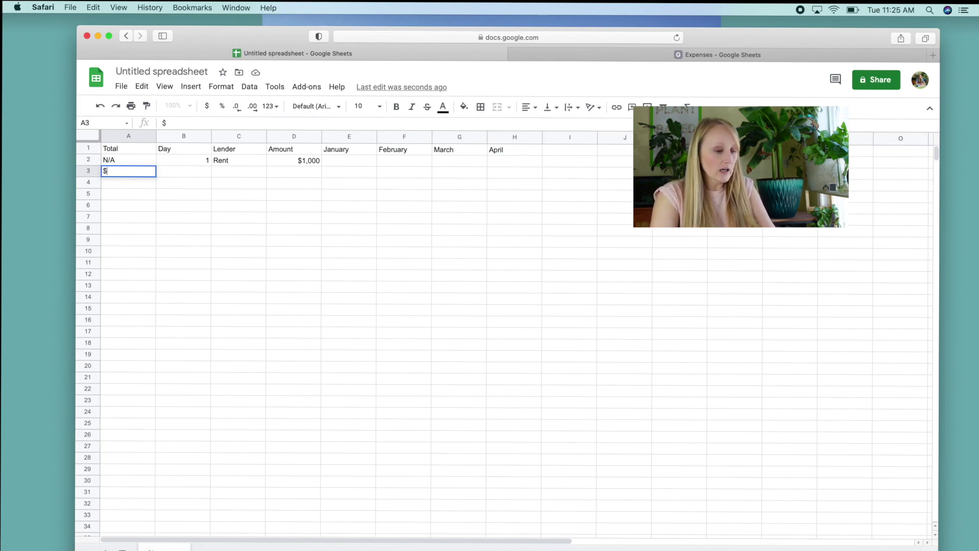
text(2)
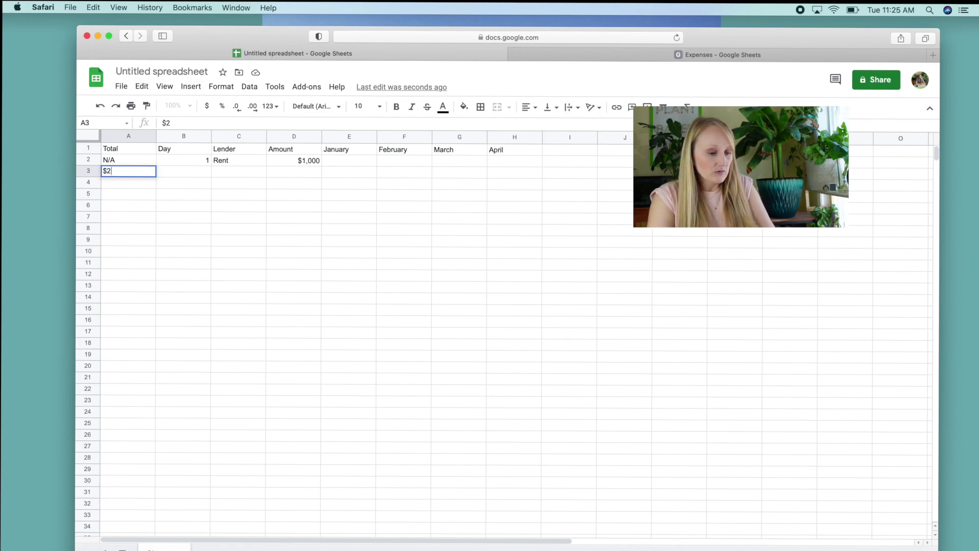
text(358)
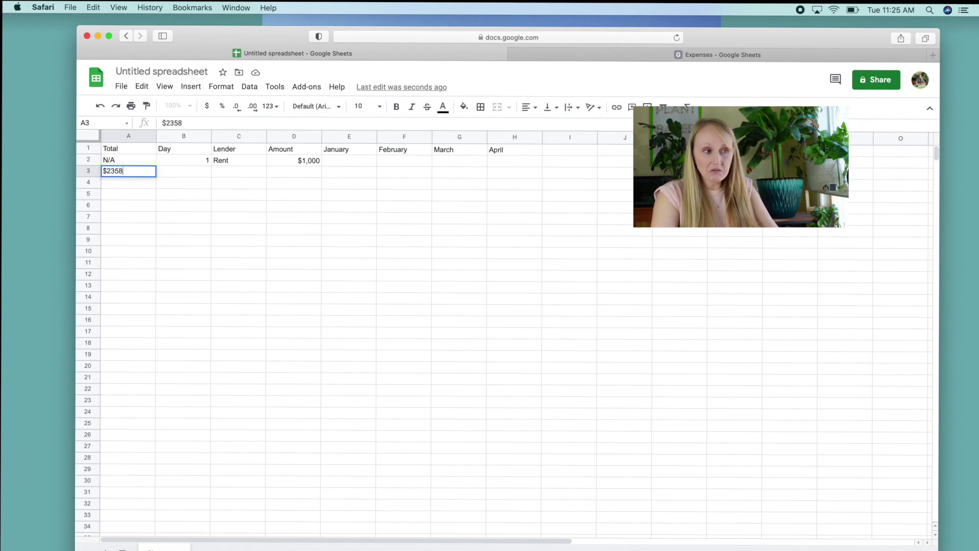
key(Tab)
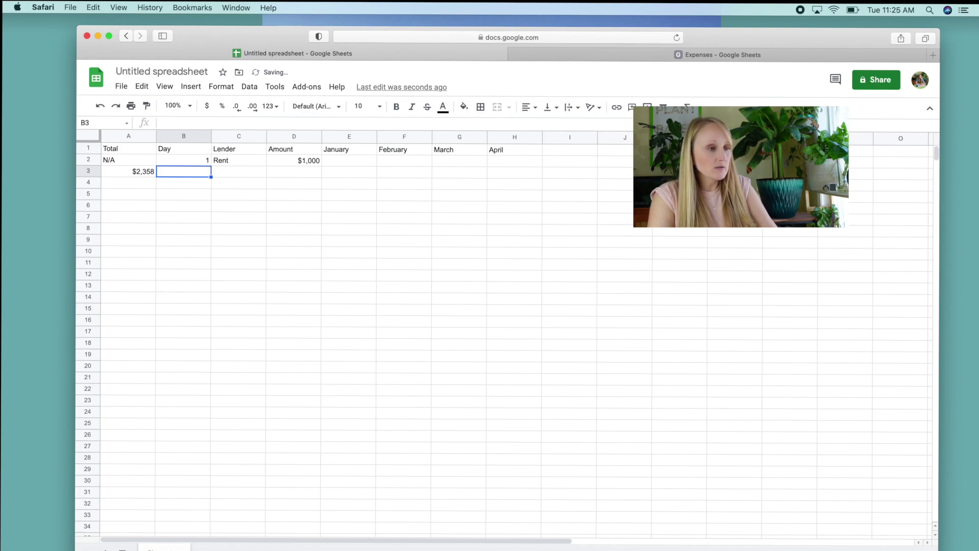
text(3)
key(Tab)
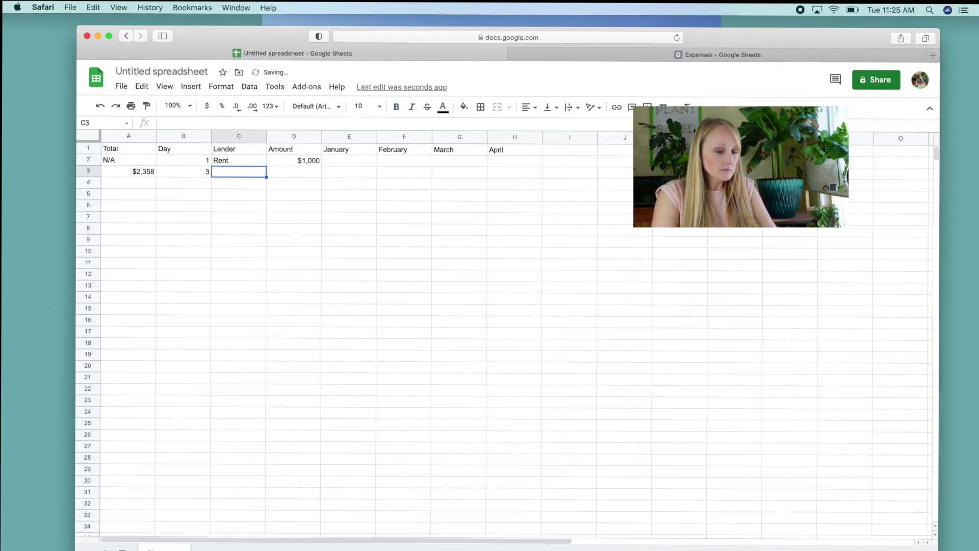
text(Credit )
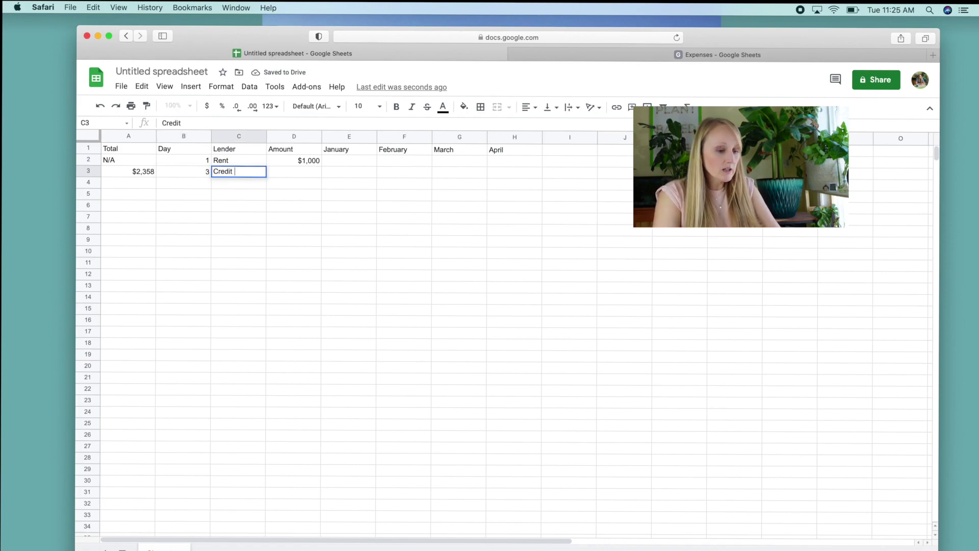
text(Card)
key(Tab)
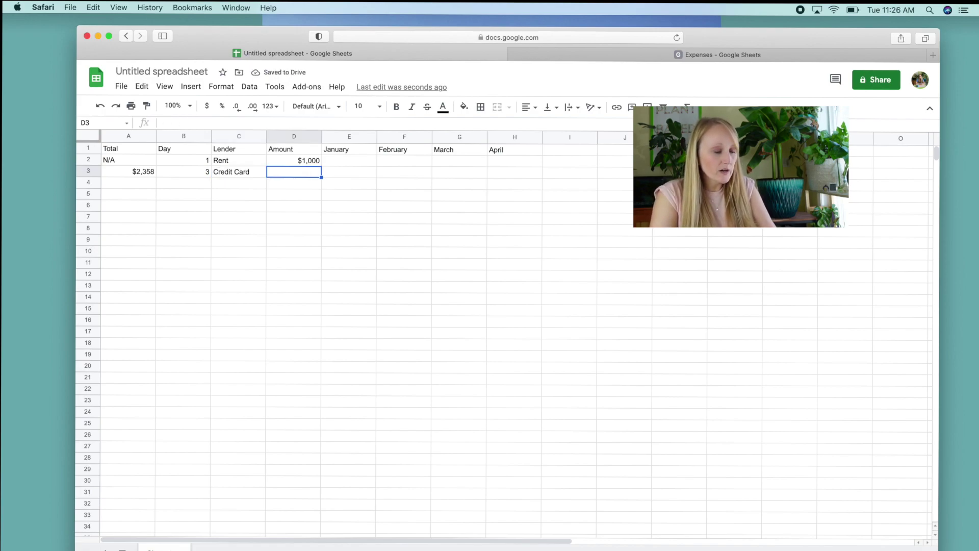
text($)
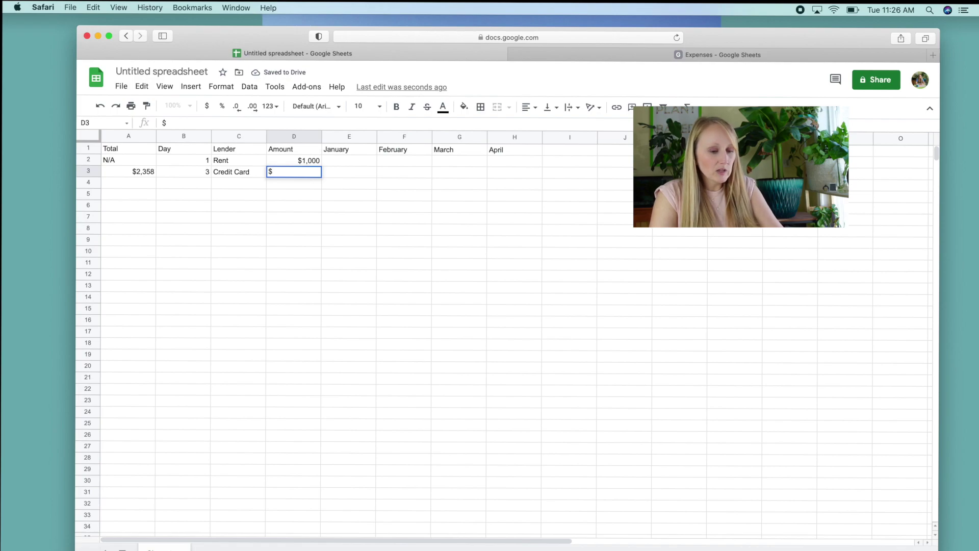
text(75)
key(Tab)
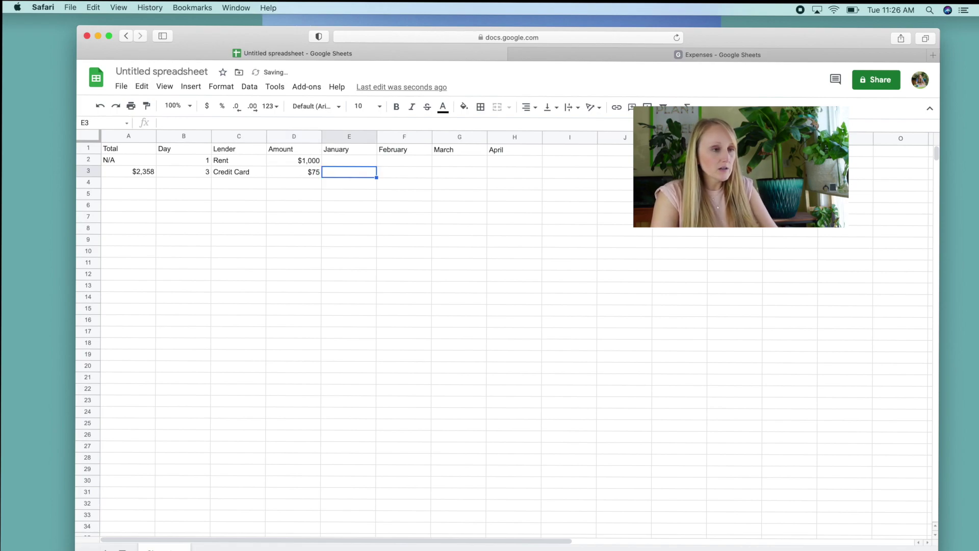
key(Return)
key(Left)
key(Left)
key(Left)
key(Left)
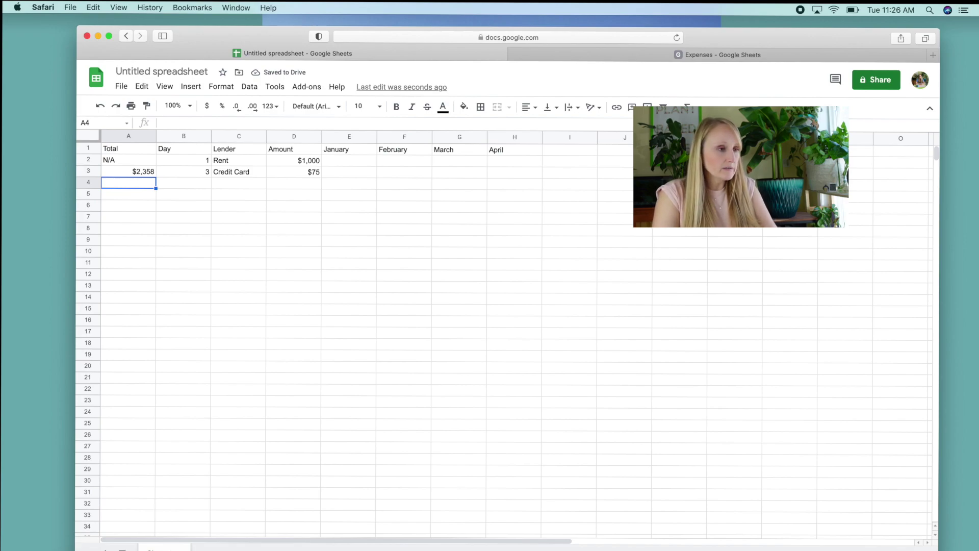
- Fill row 4 with total $784, day 5, lender Medical, amount $25
text($)
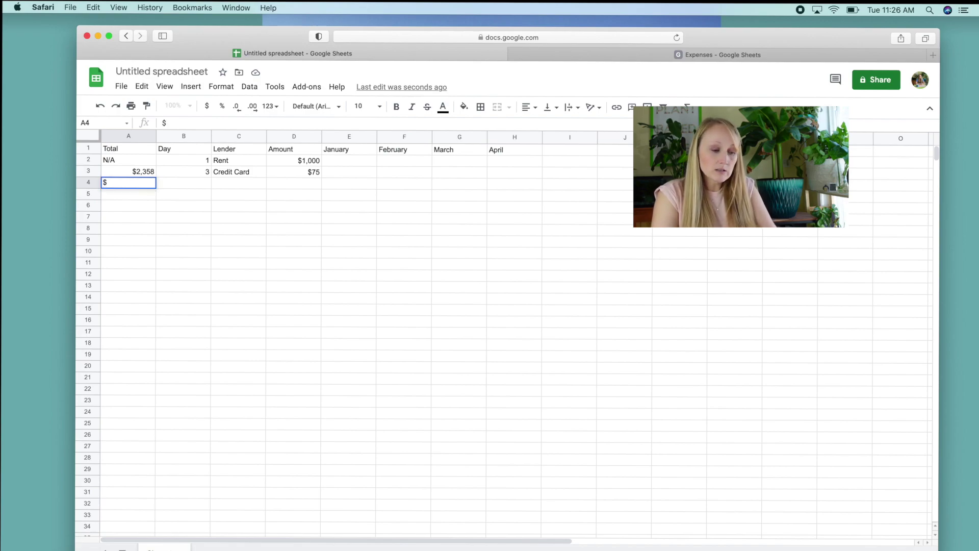
text(784)
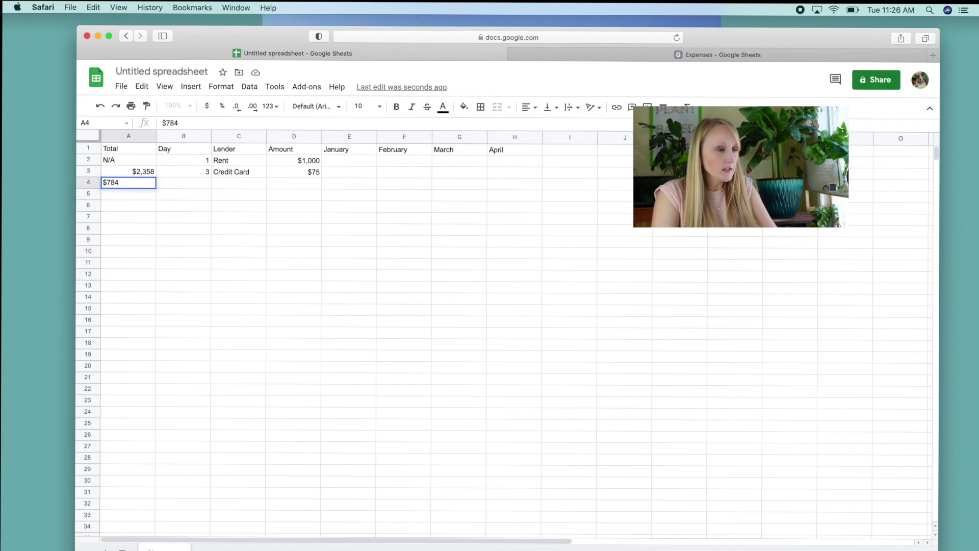
key(Tab)
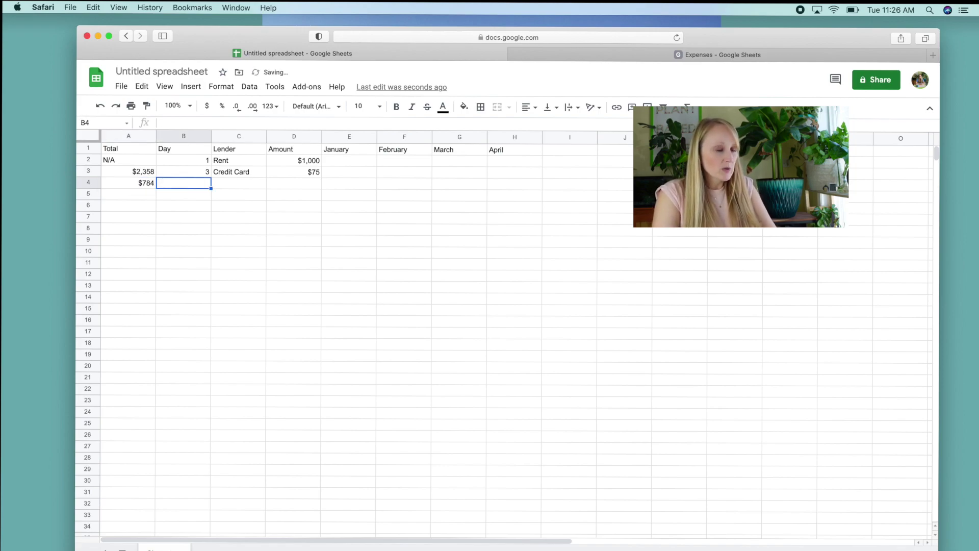
text(5)
key(Tab)
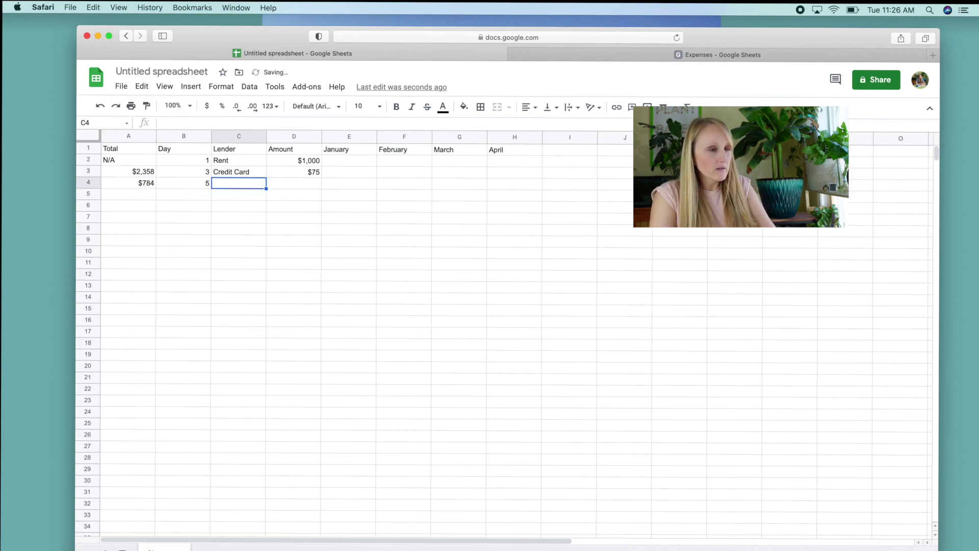
text(Medical)
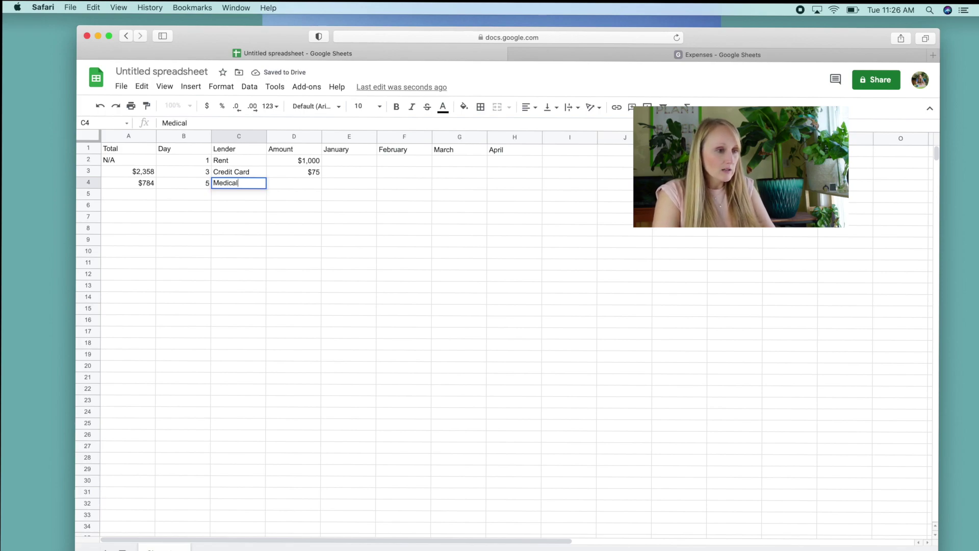
key(Tab)
text($25)
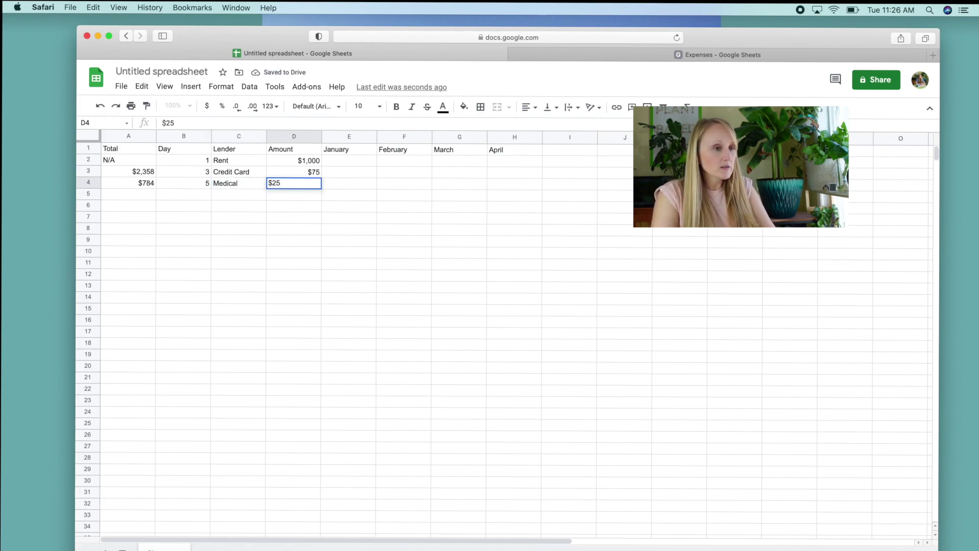
key(Return)
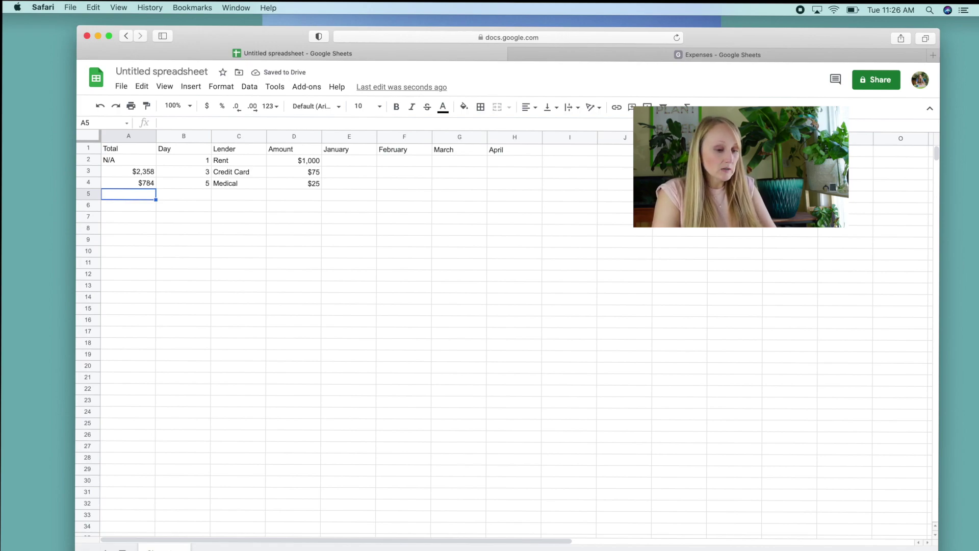
- Fill row 5 with N/A, day 17, lender Netflix, amount $17.94
text(N/A)
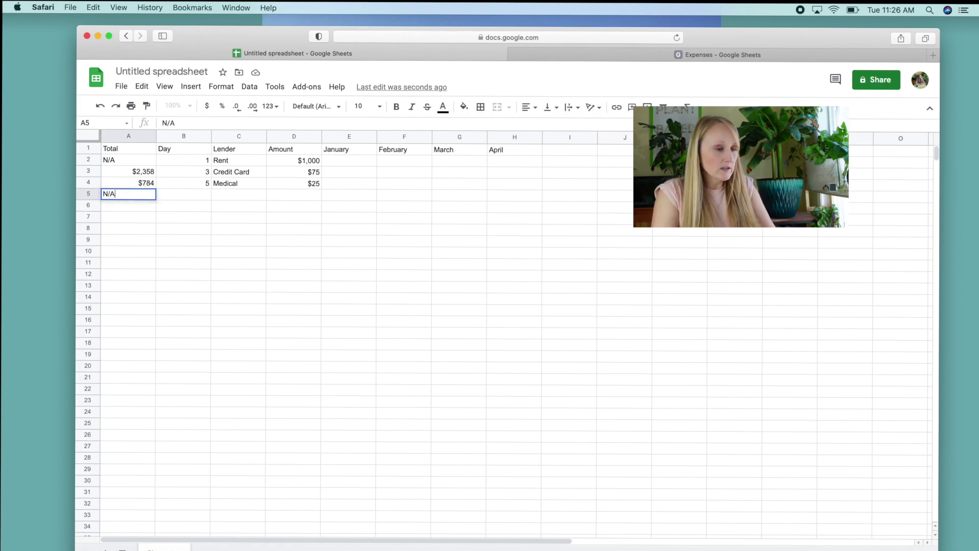
key(Tab)
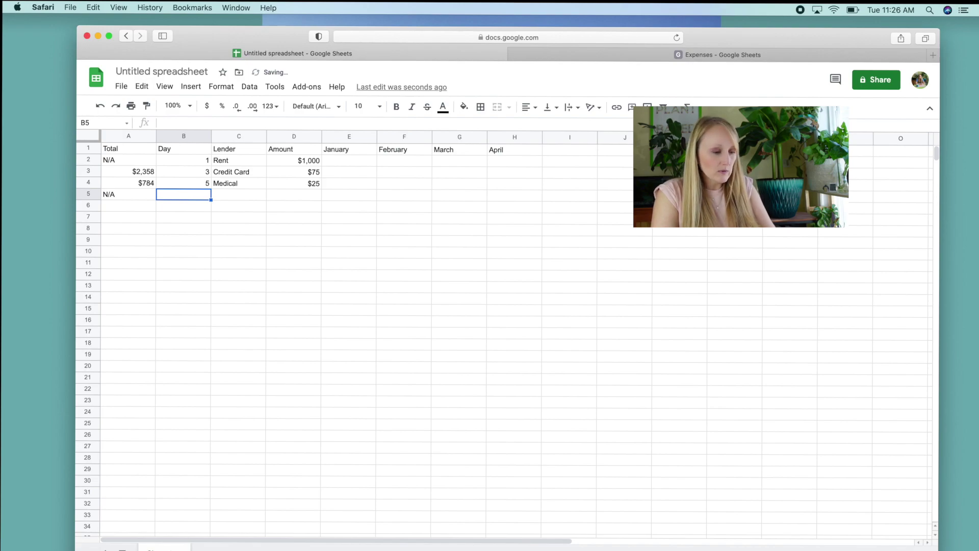
text(17)
key(Tab)
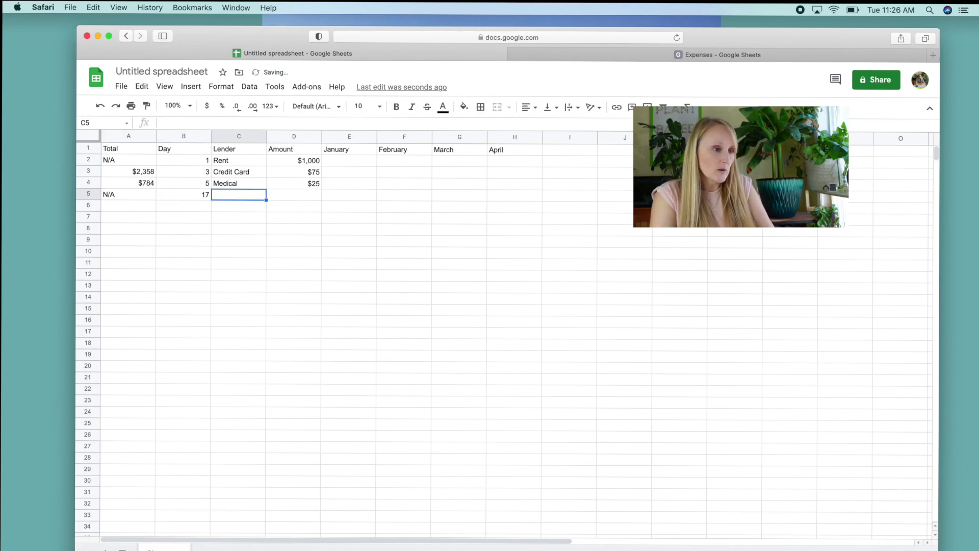
text(Netflix)
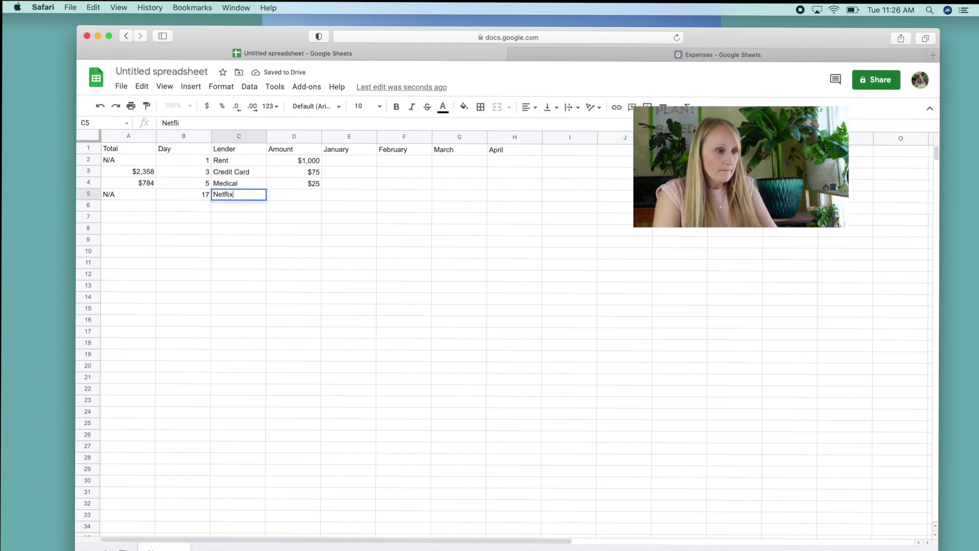
key(Tab)
text($17.)
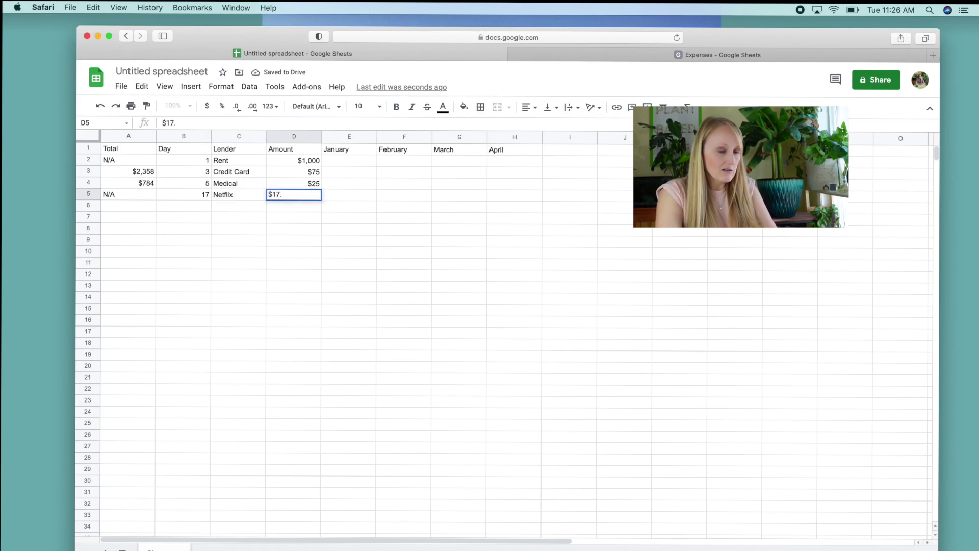
text(94)
key(Return)
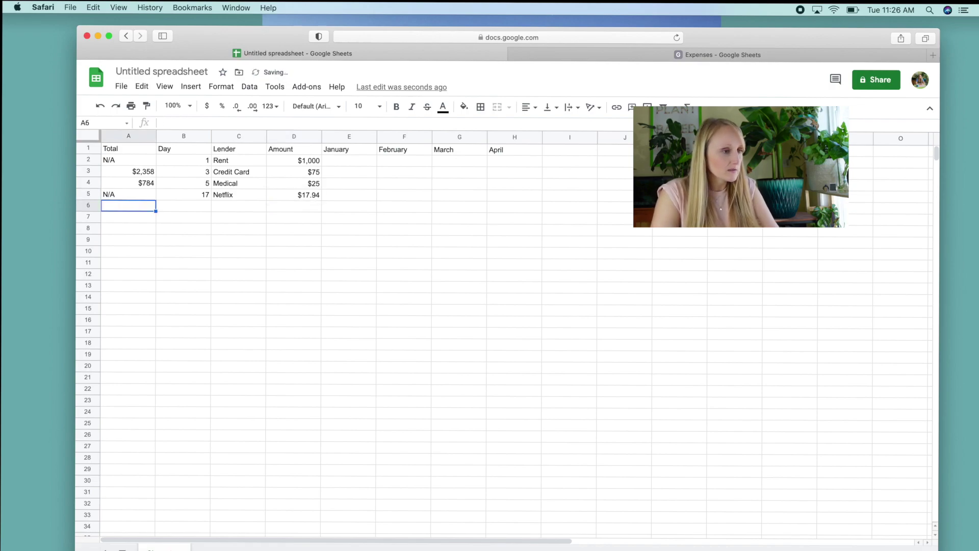
- Fill row 6 with N/A, day 28, lender Cell Phone, amount $60
text(N/A)
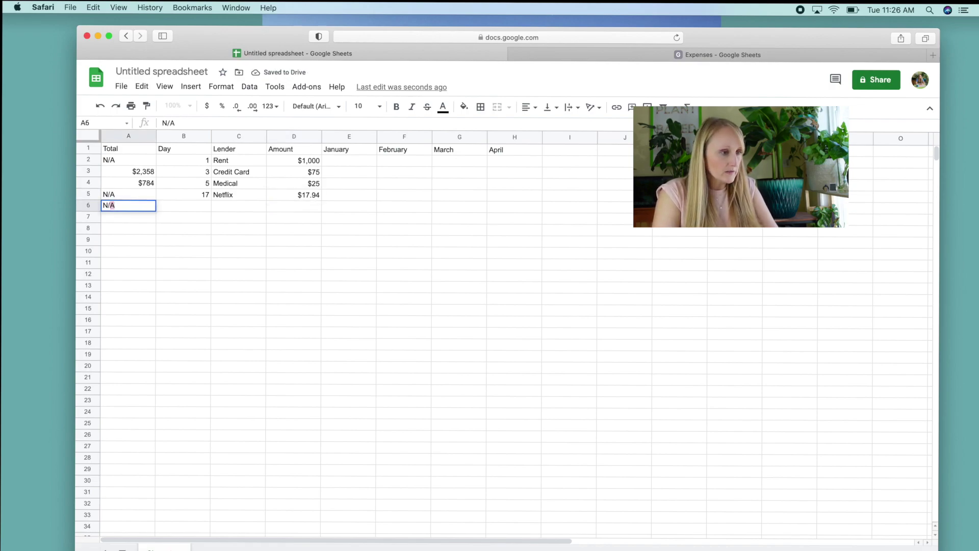
key(Tab)
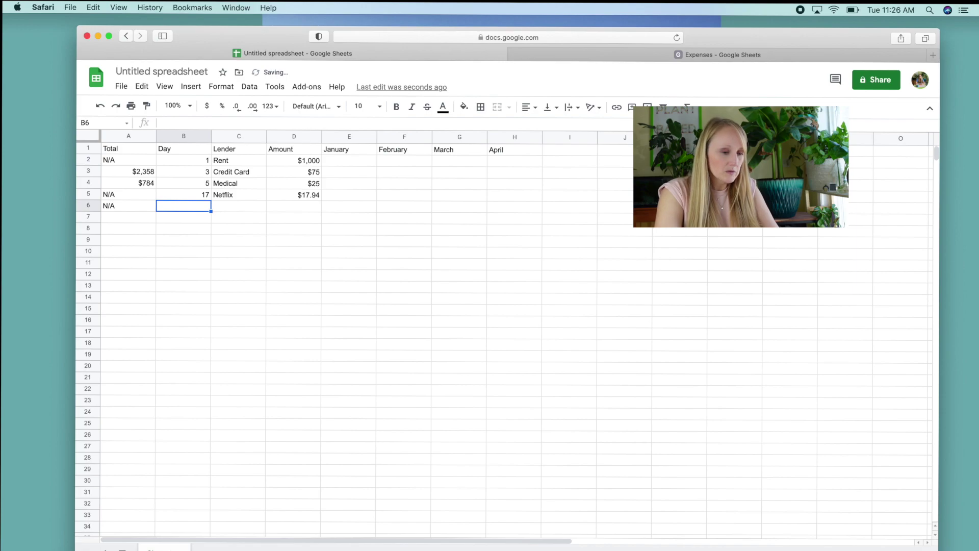
text(28)
key(Tab)
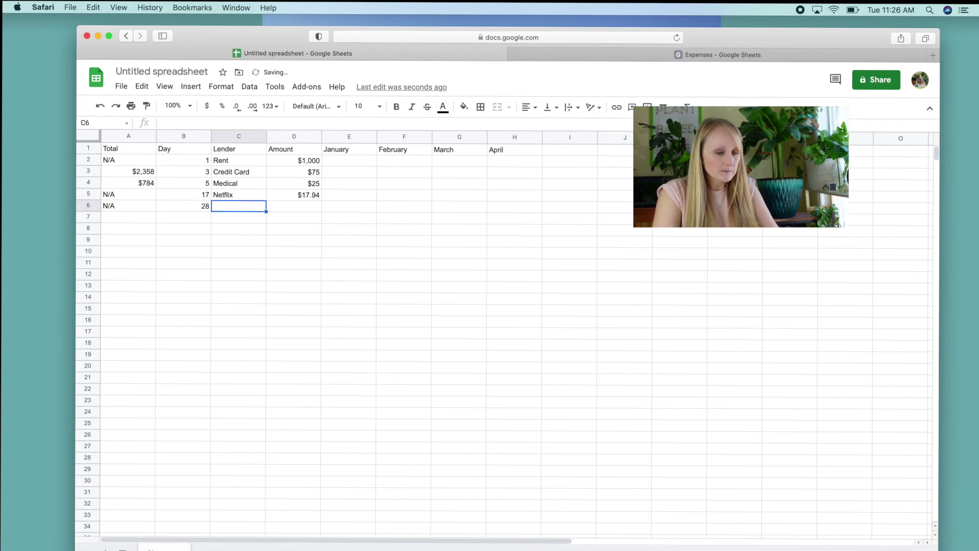
text(Cell Phone)
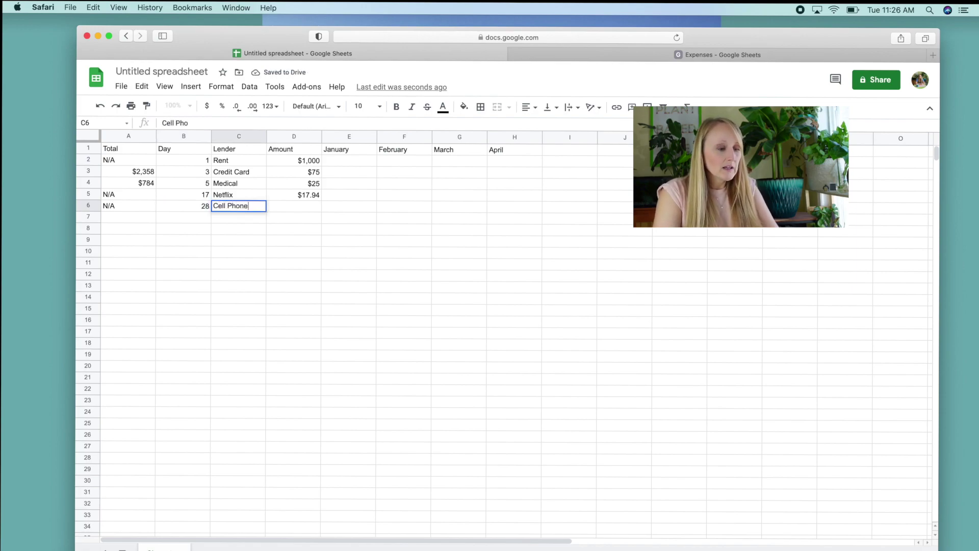
key(Tab)
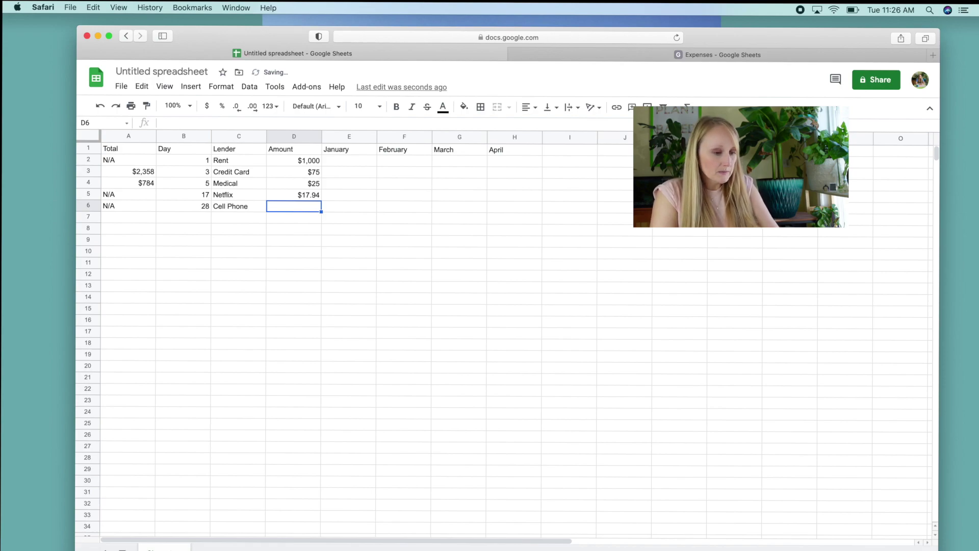
text($60)
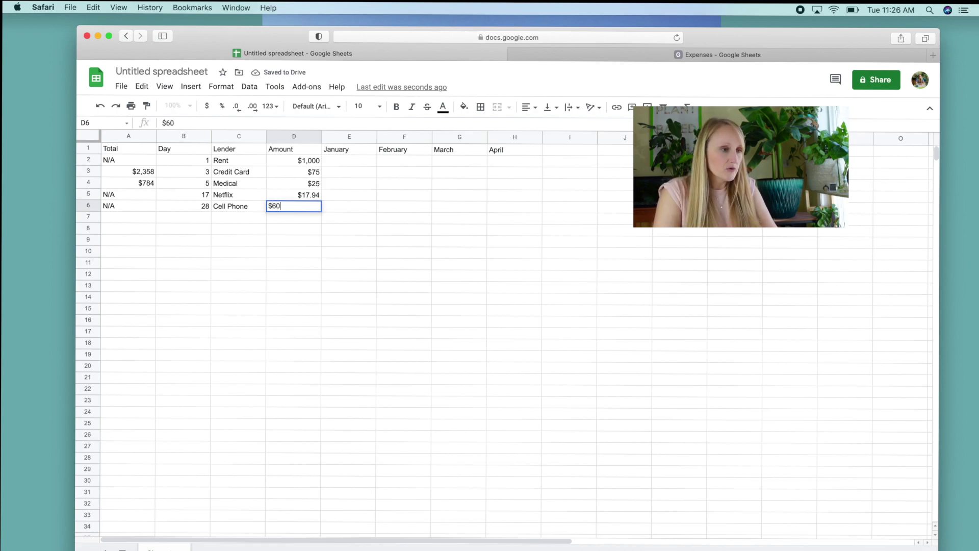
key(Return)
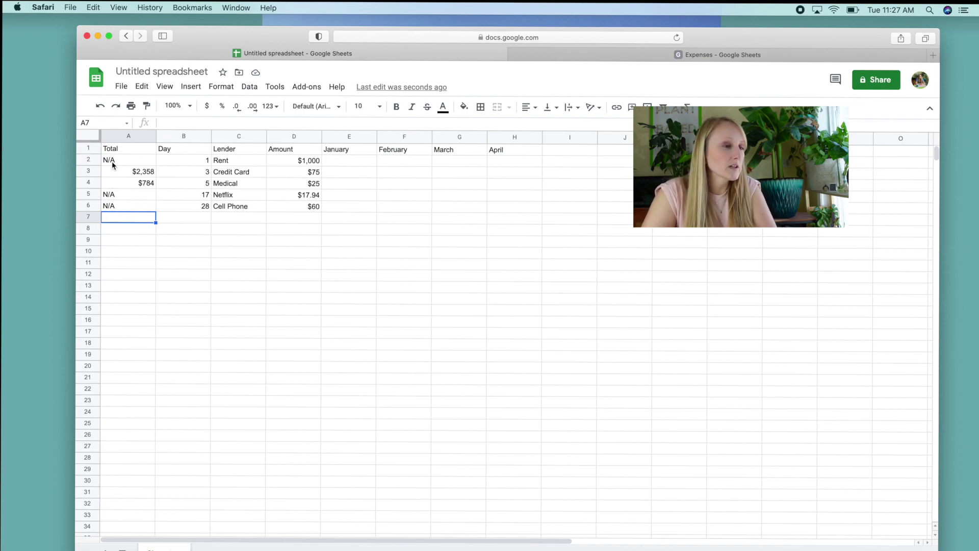
- Left-align column A so the $2,358 and $784 totals line up with N/A
click(127, 136)
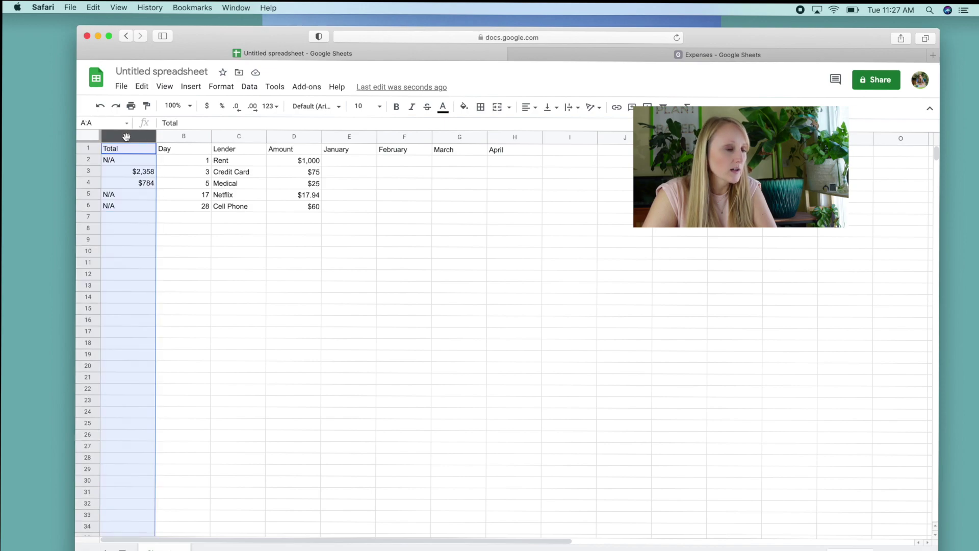
click(529, 110)
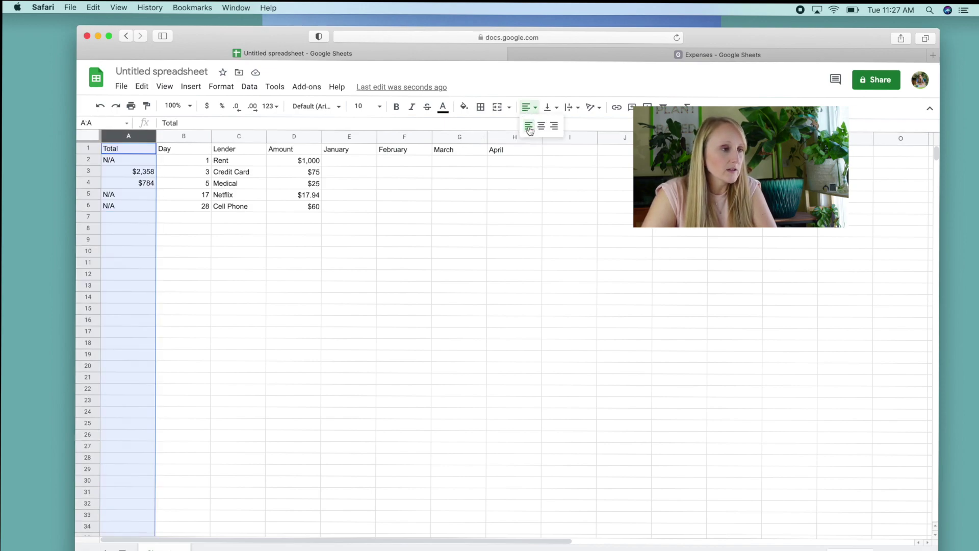
click(528, 128)
click(128, 220)
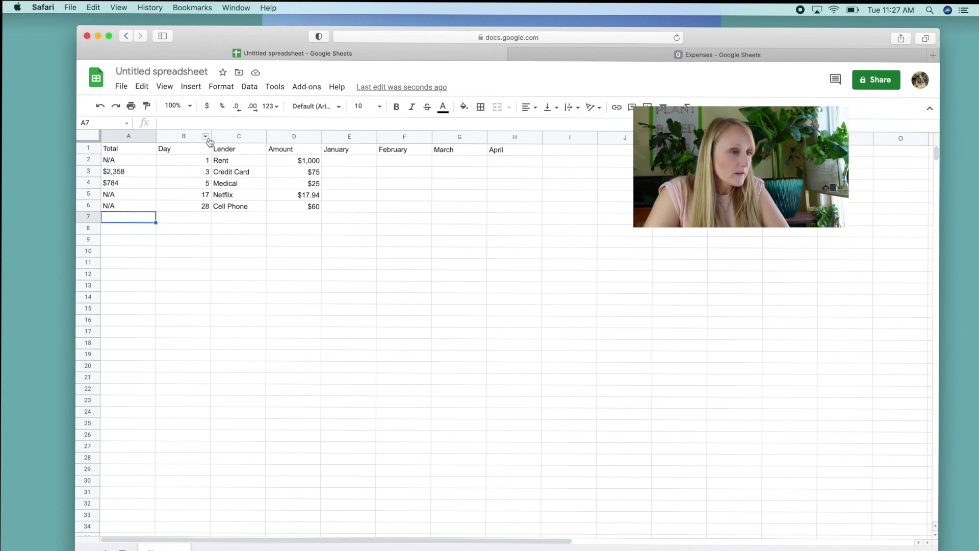
click(295, 136)
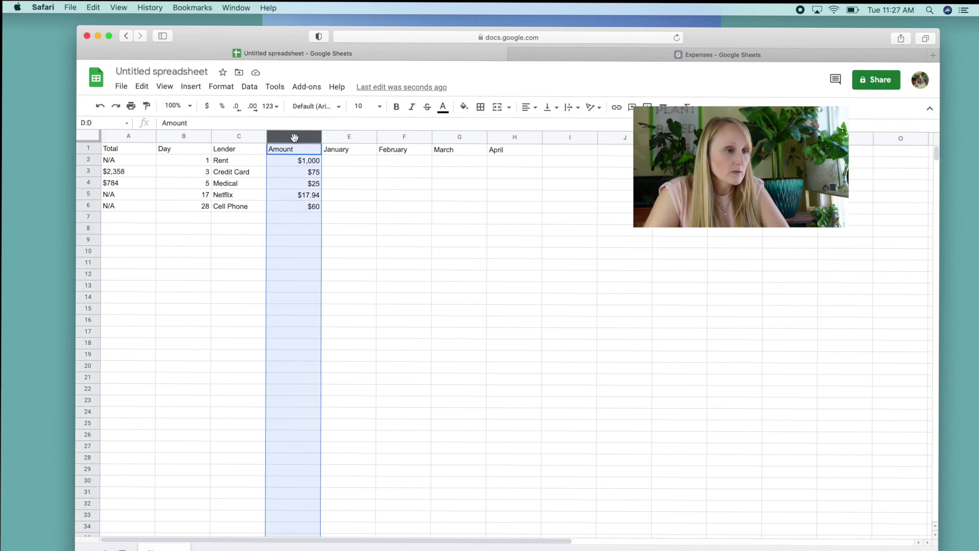
click(527, 107)
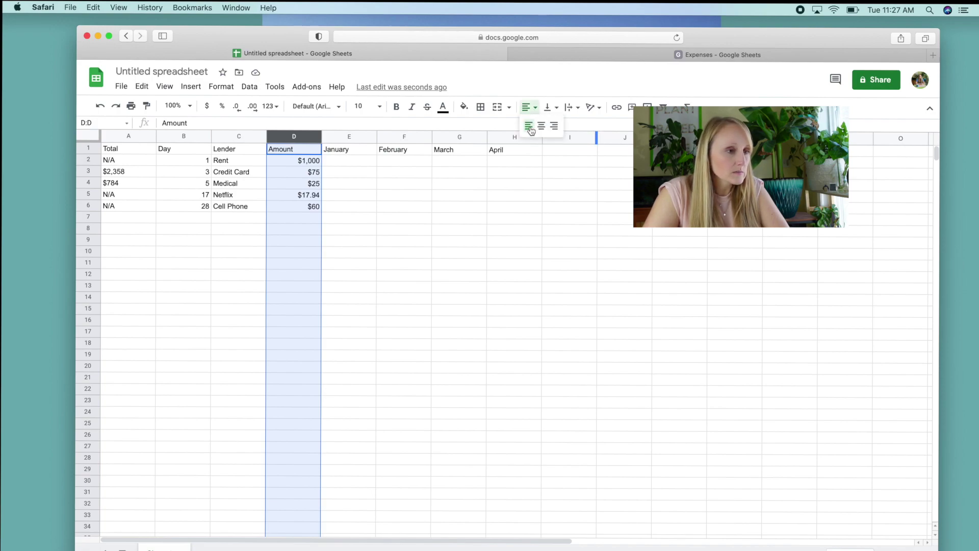
click(530, 125)
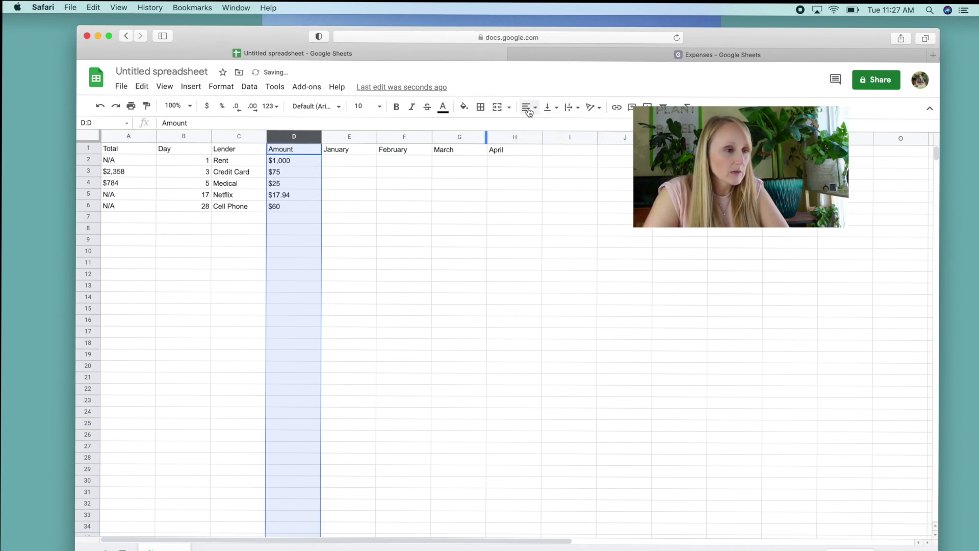
drag(299, 160, 299, 206)
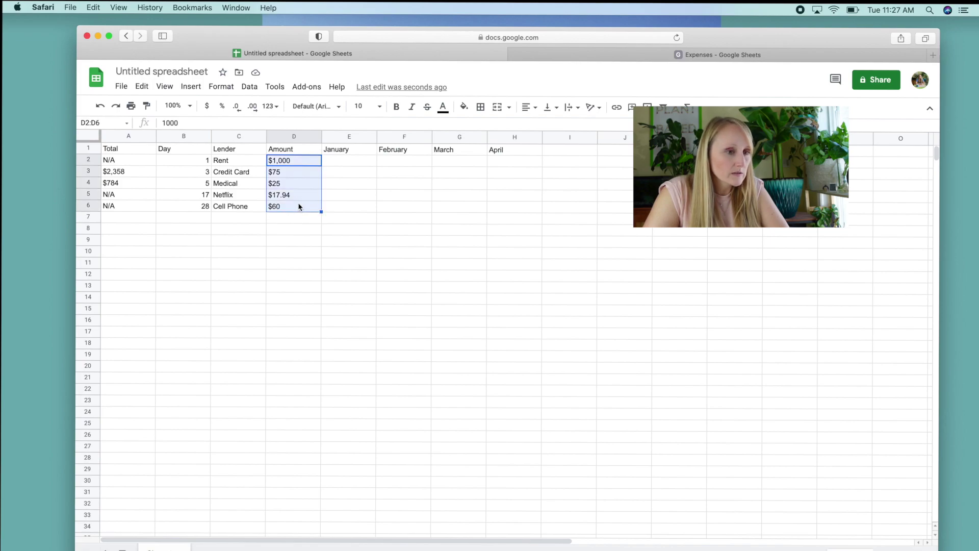
click(528, 107)
click(556, 128)
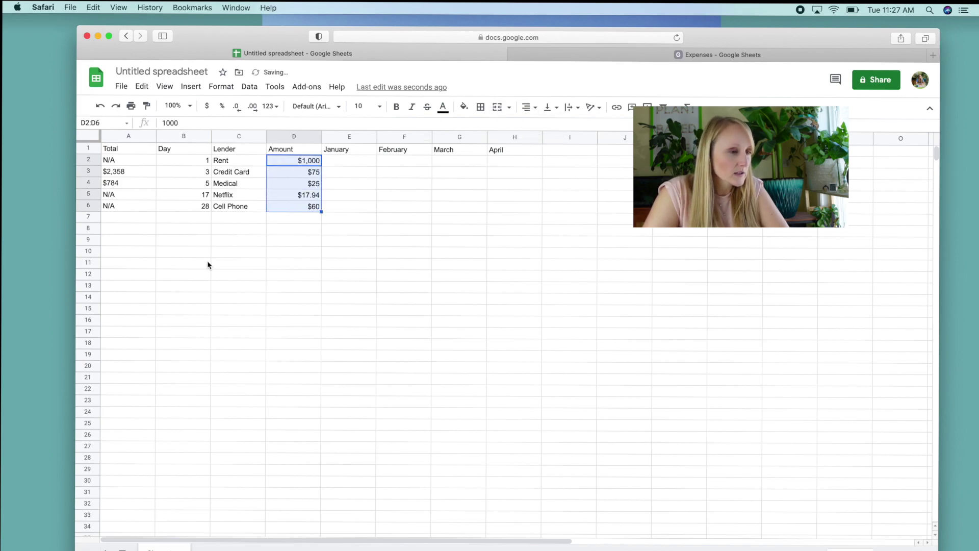
click(202, 218)
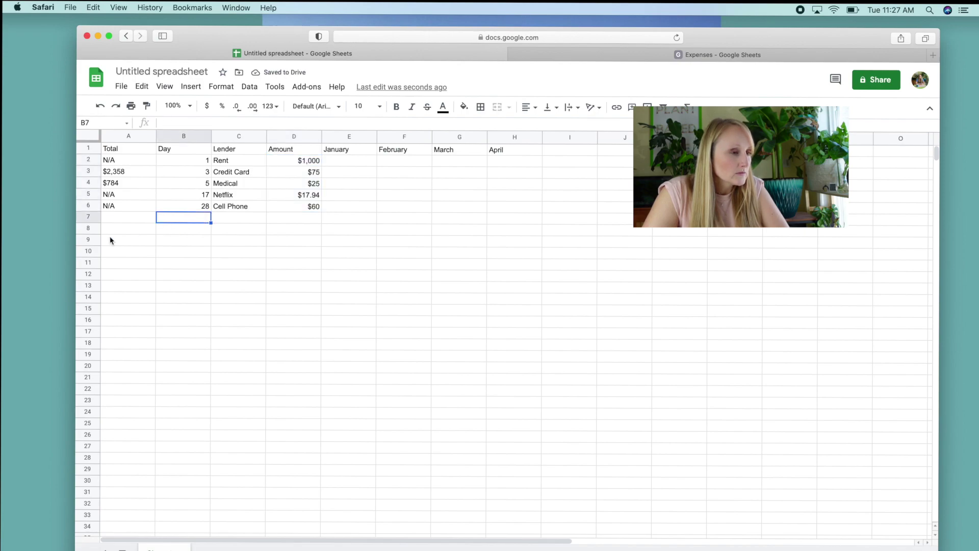
click(117, 217)
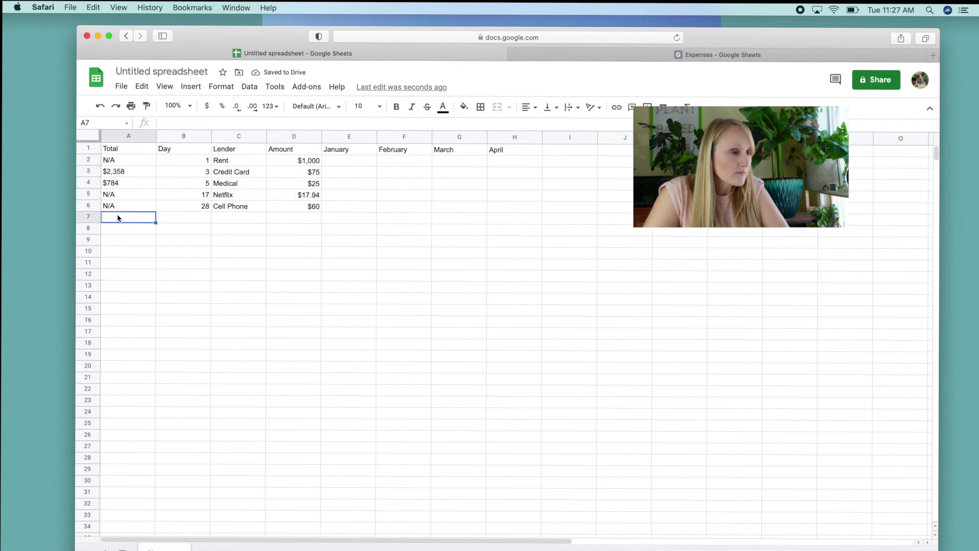
- Make the row 1 headers bold and add a bottom border beneath them
click(88, 147)
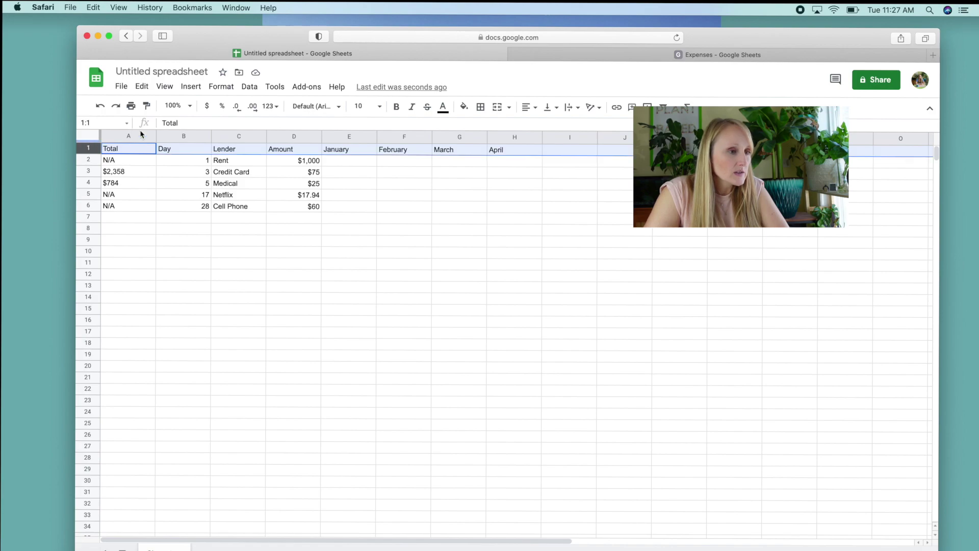
click(396, 108)
click(480, 107)
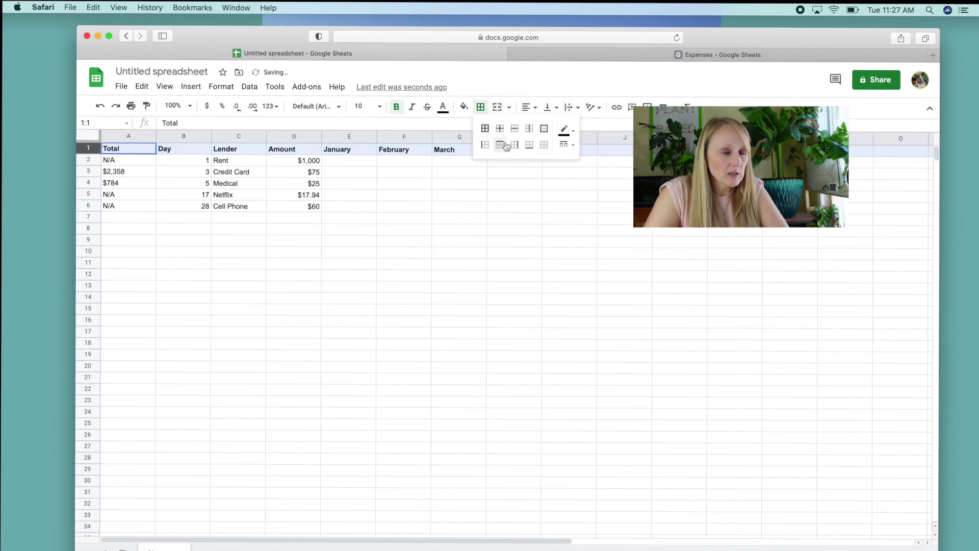
click(530, 144)
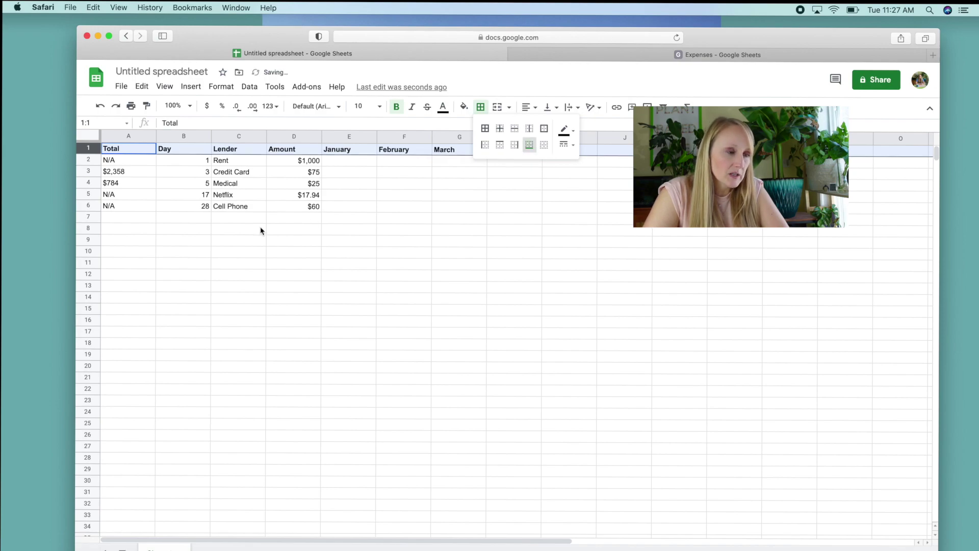
click(134, 220)
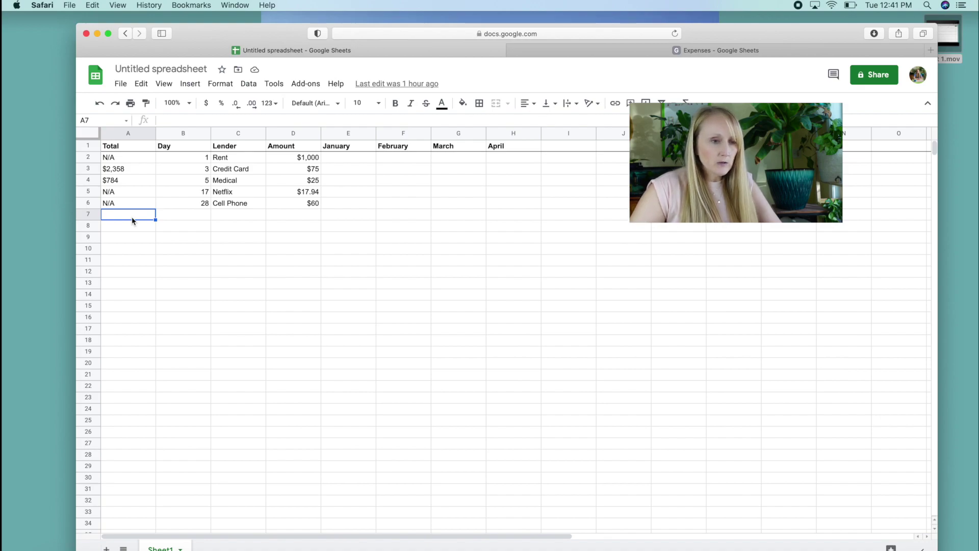
- Put =SUM(A2:A6) in A7 and format it as currency, showing $3,142.00
text(=)
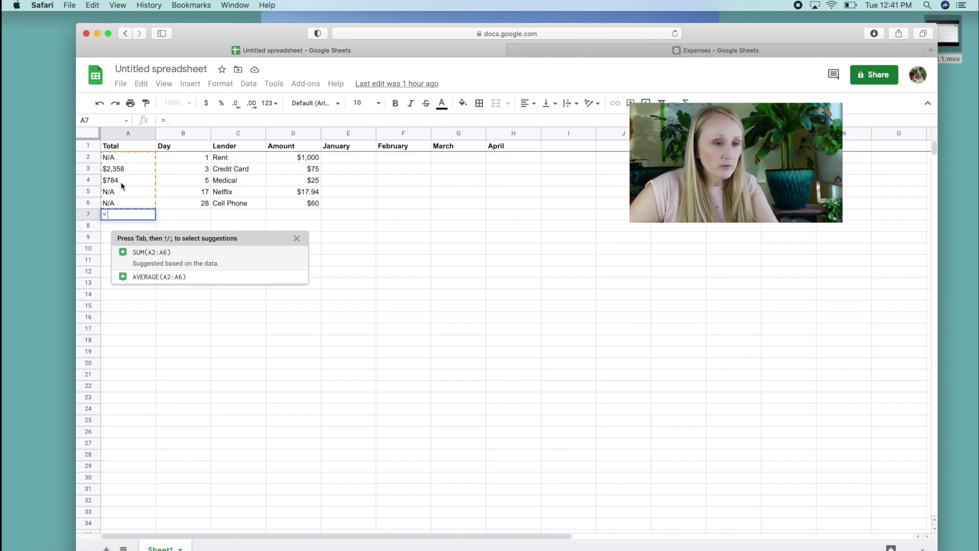
click(157, 255)
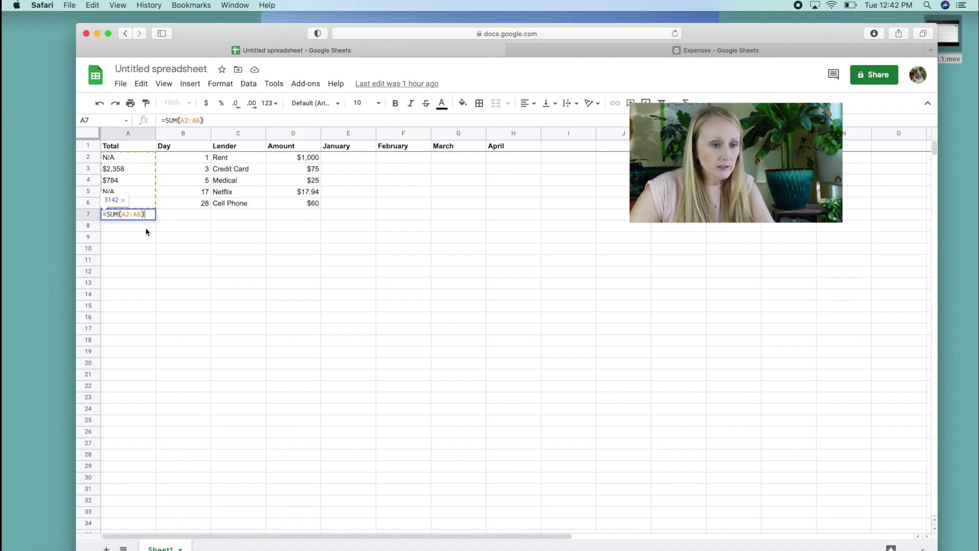
key(Return)
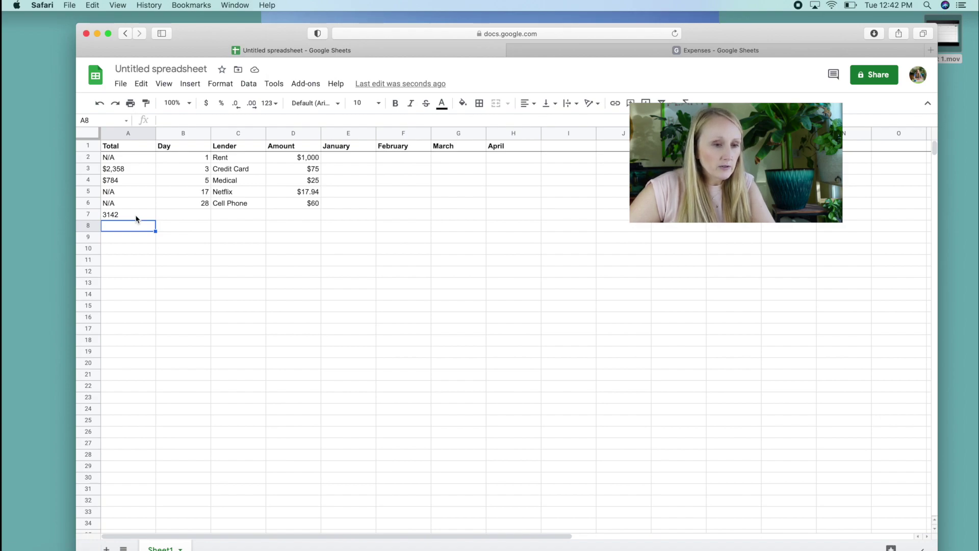
click(136, 217)
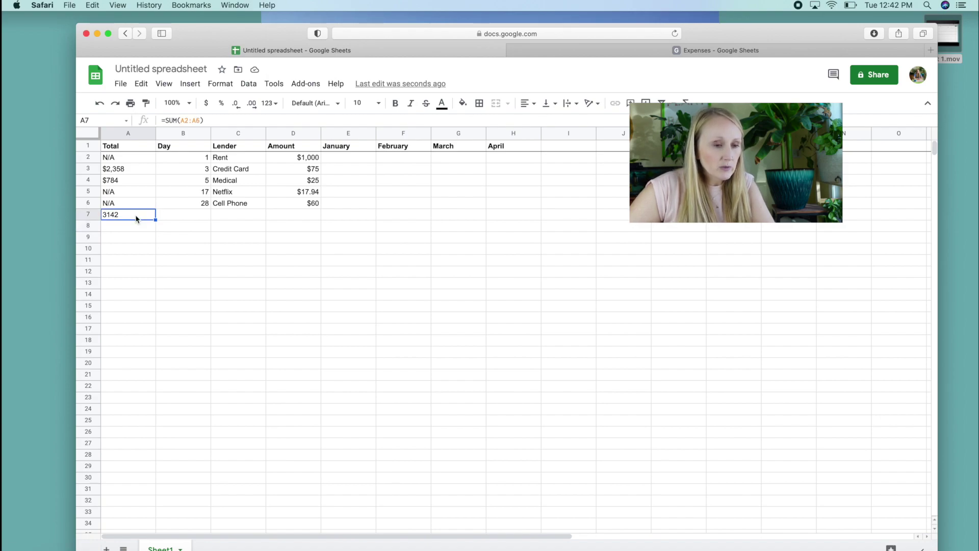
click(206, 104)
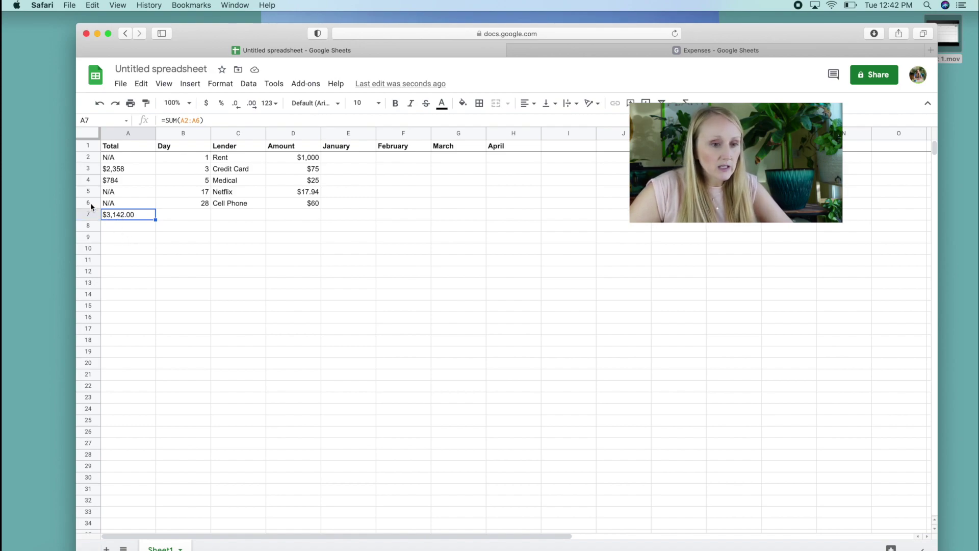
click(87, 180)
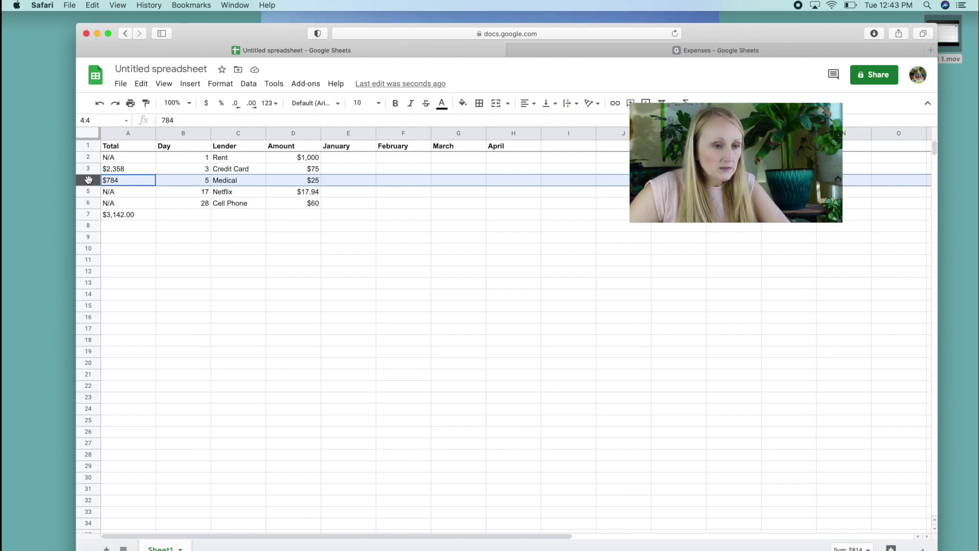
- Move the total row down to row 8, leaving row 7 empty for another bill
click(97, 202)
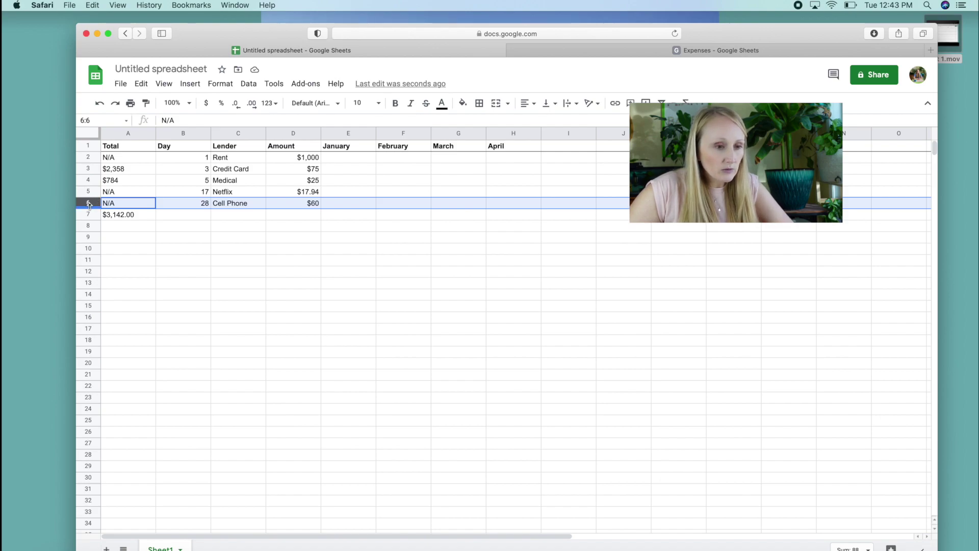
click(90, 214)
drag(90, 214, 92, 228)
click(91, 214)
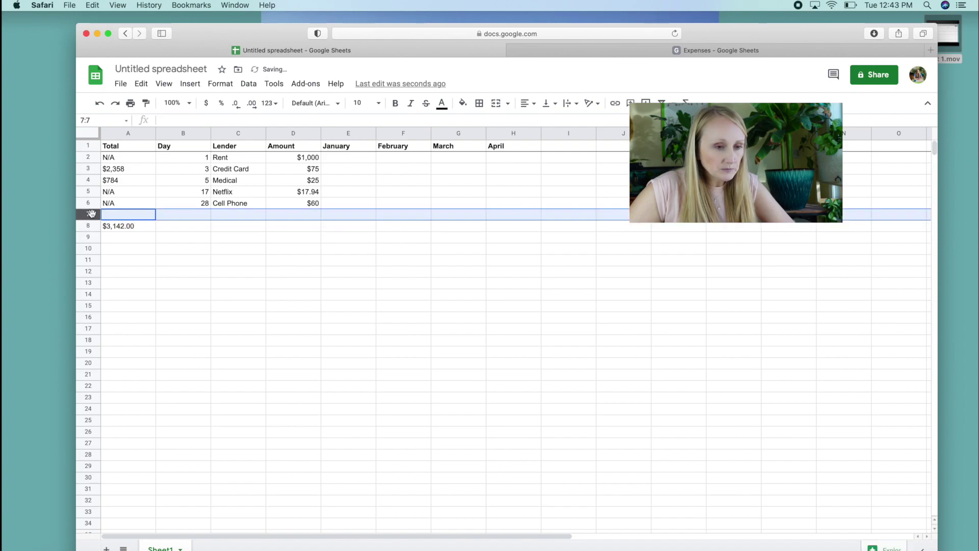
click(125, 218)
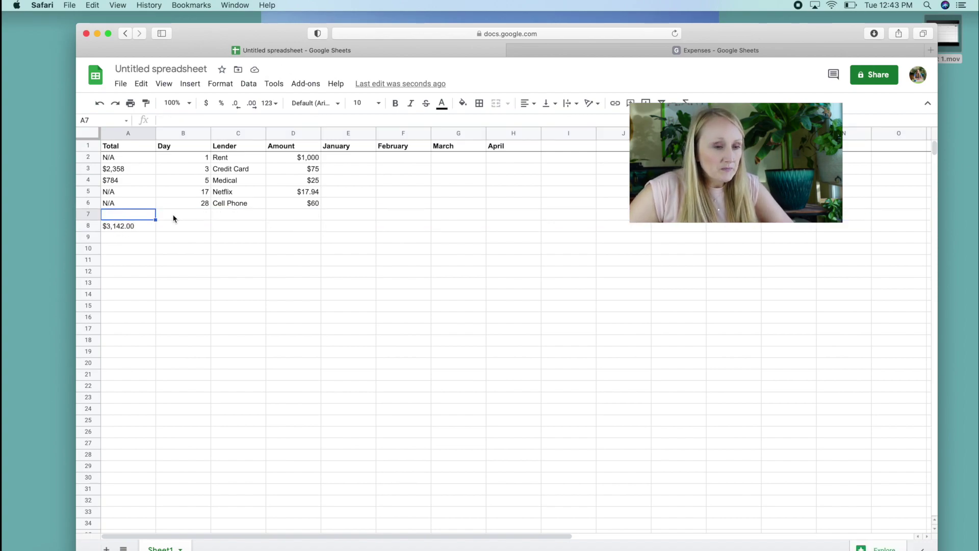
click(117, 227)
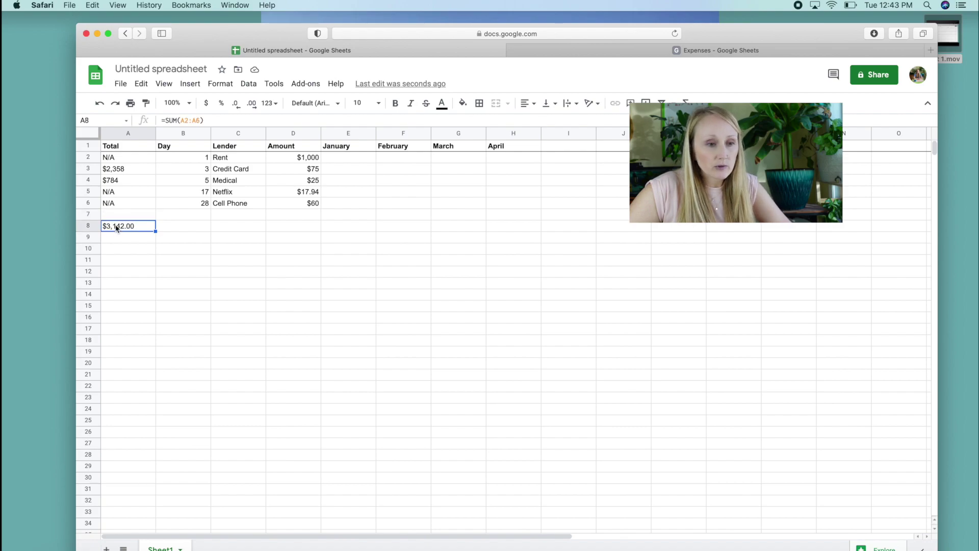
click(132, 218)
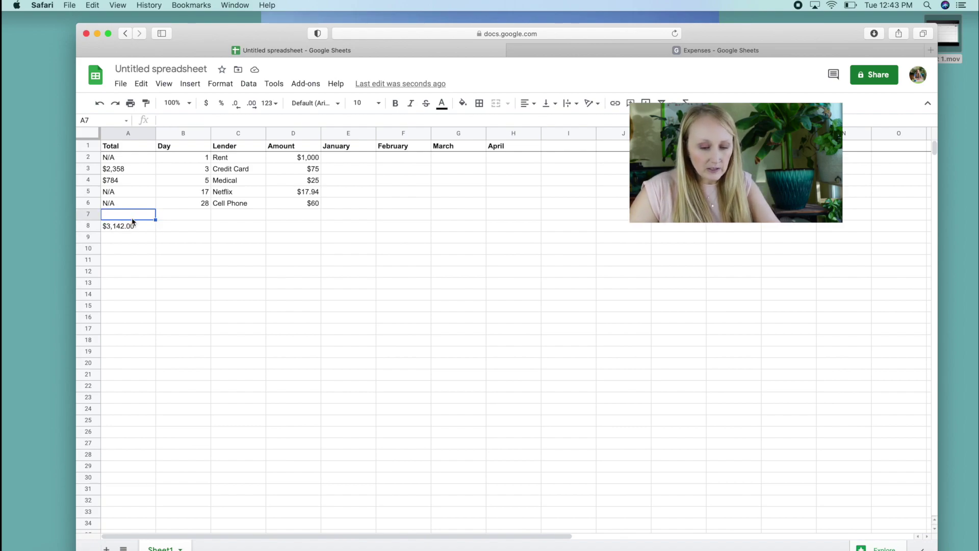
- Enter the sixth bill in row 7: $432, day 29, Credit Card, $50
text($432)
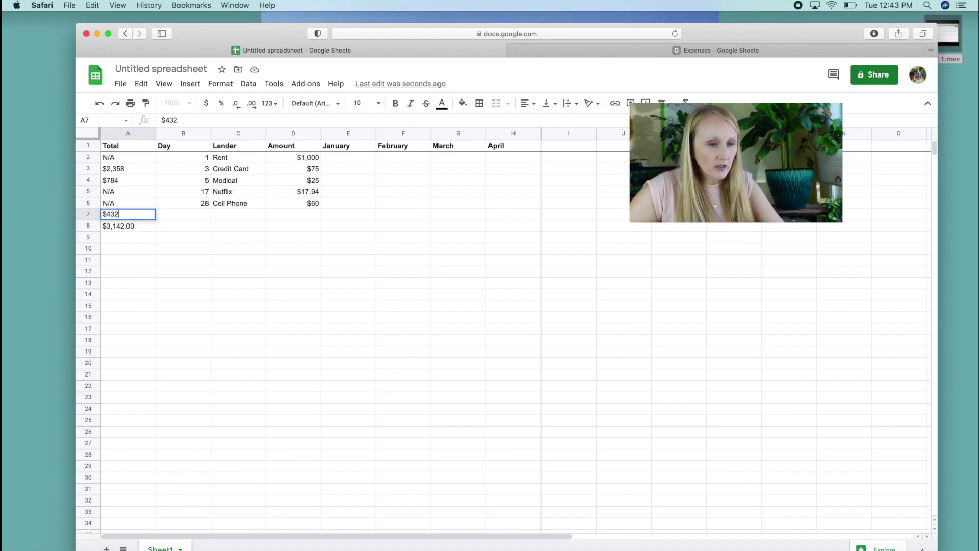
key(Tab)
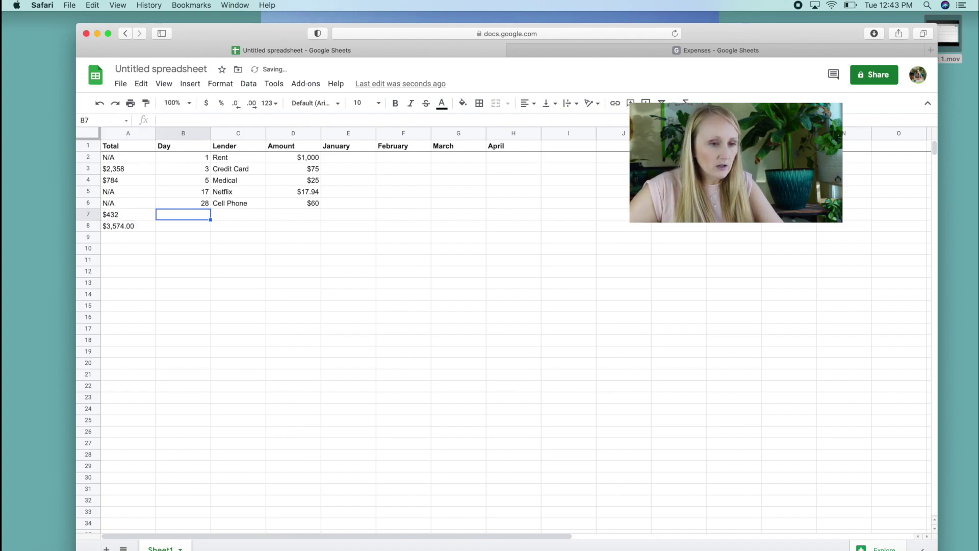
click(115, 230)
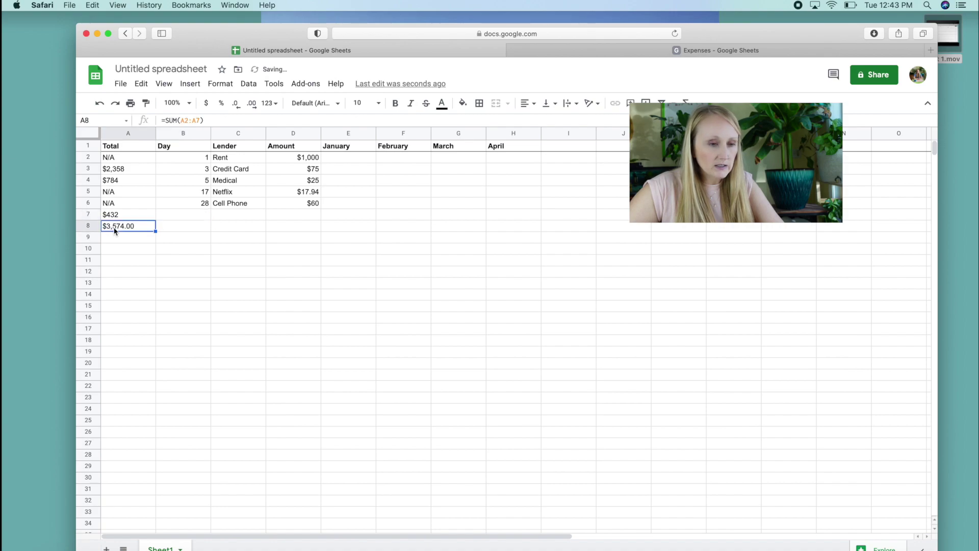
click(184, 218)
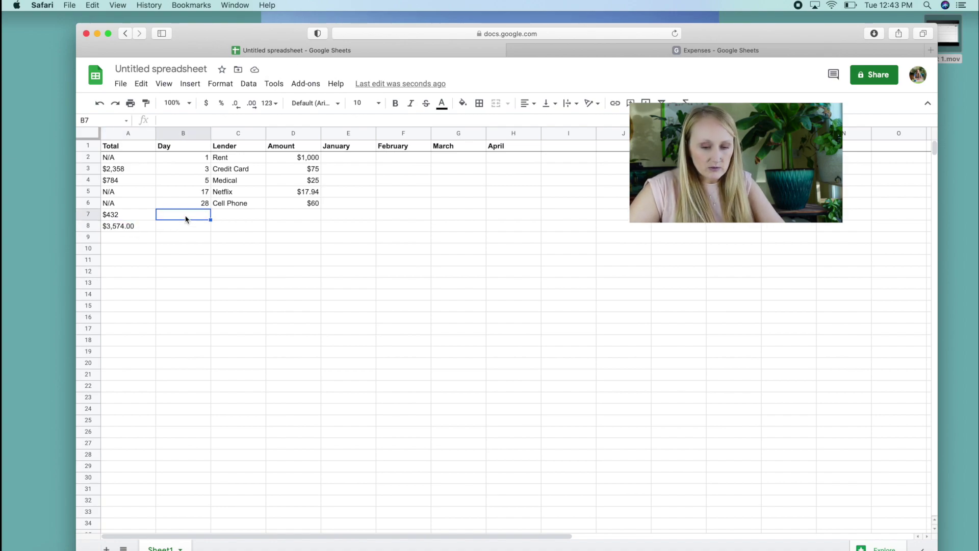
text(29)
key(Tab)
text(Cred)
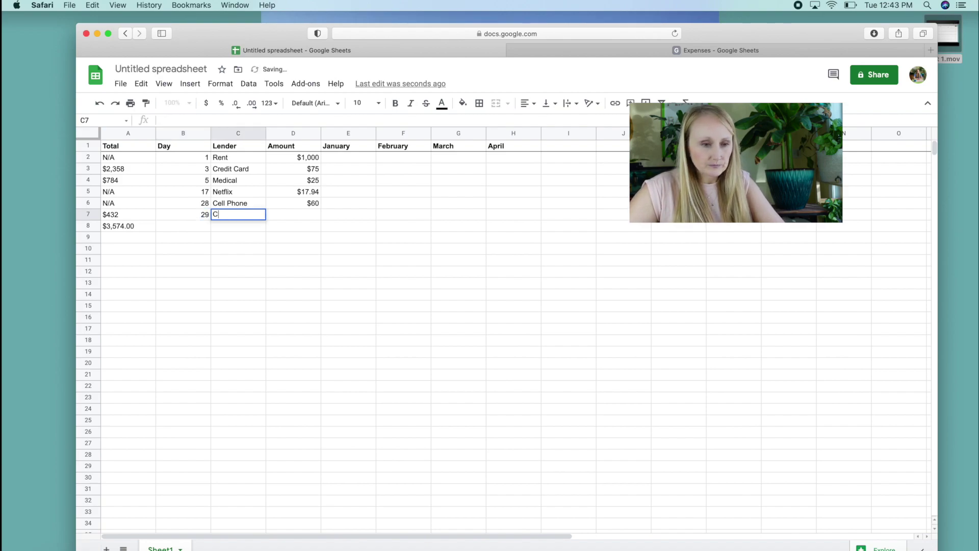
key(Tab)
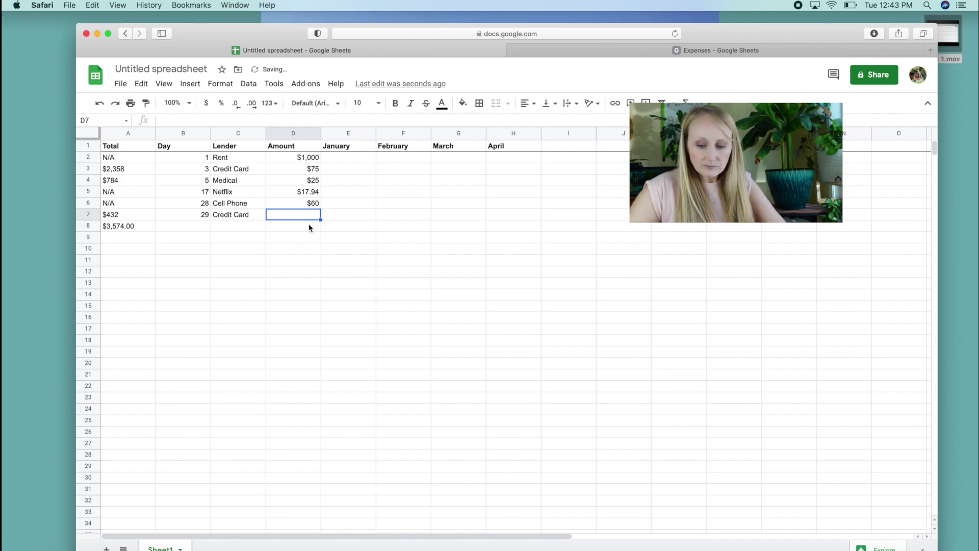
text($50)
key(Tab)
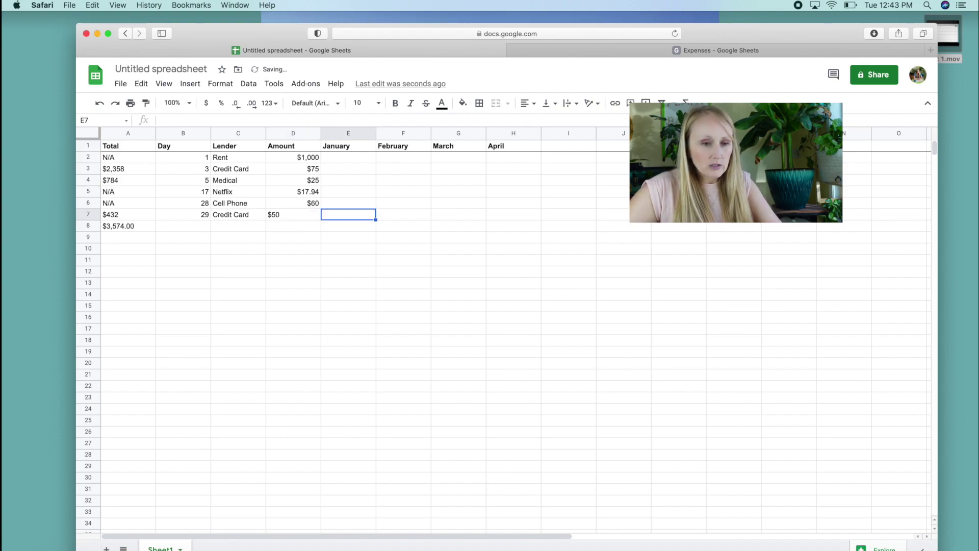
- Right-align the $50 amount in D7
click(306, 217)
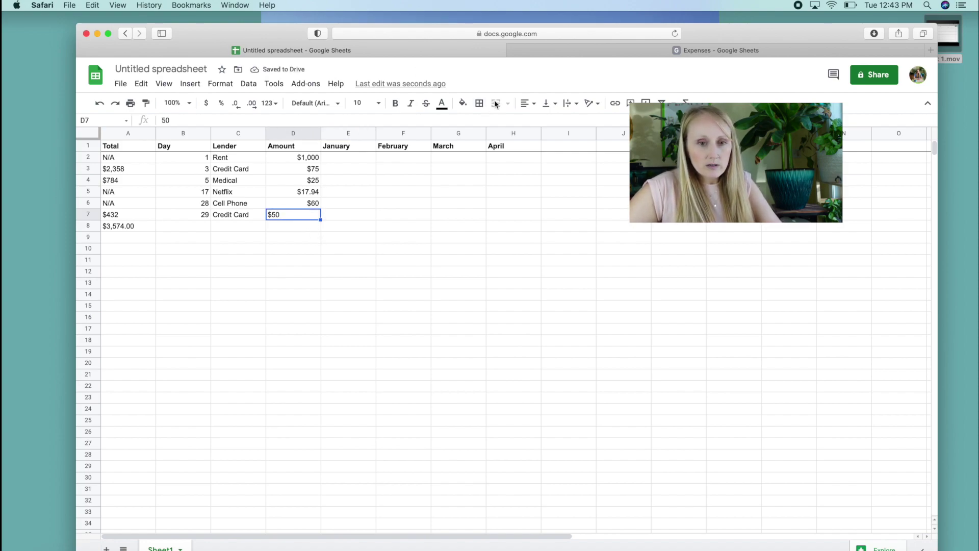
click(528, 103)
click(552, 121)
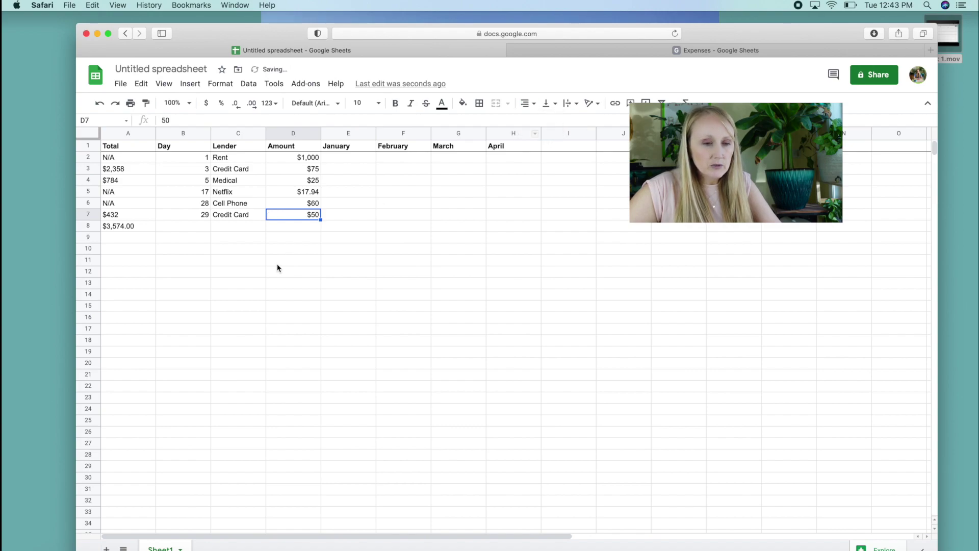
click(307, 227)
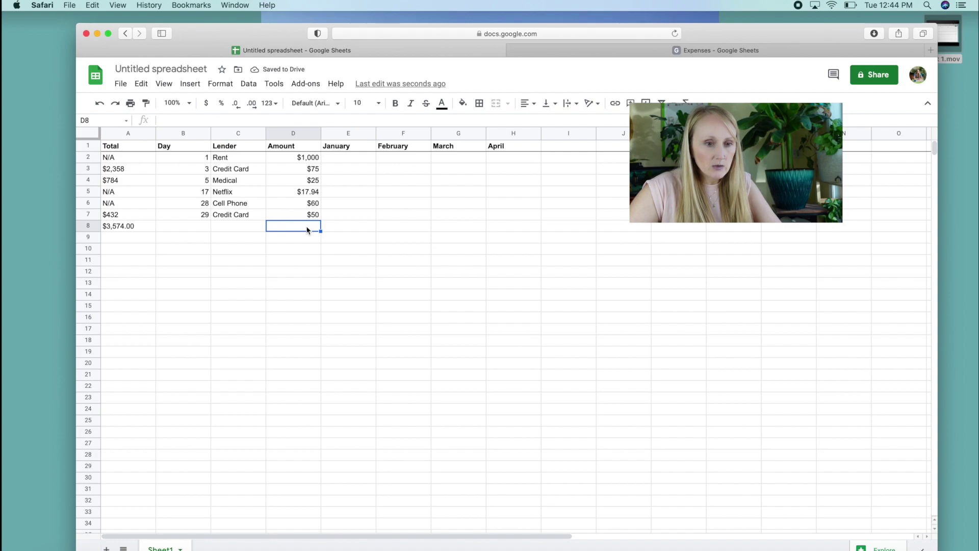
- Put =SUM(D2:D7) in D8 and right-align the resulting $1,228 total
text(=)
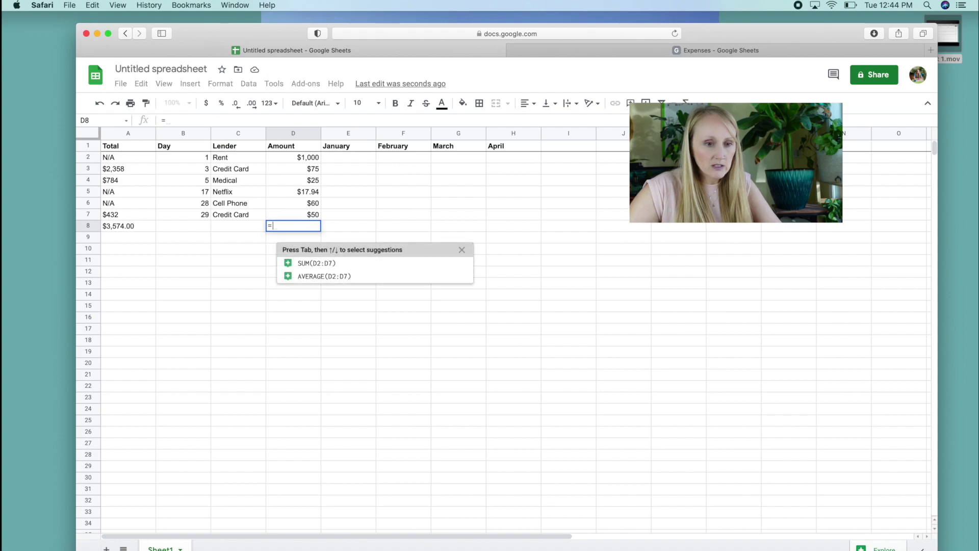
click(319, 269)
key(Return)
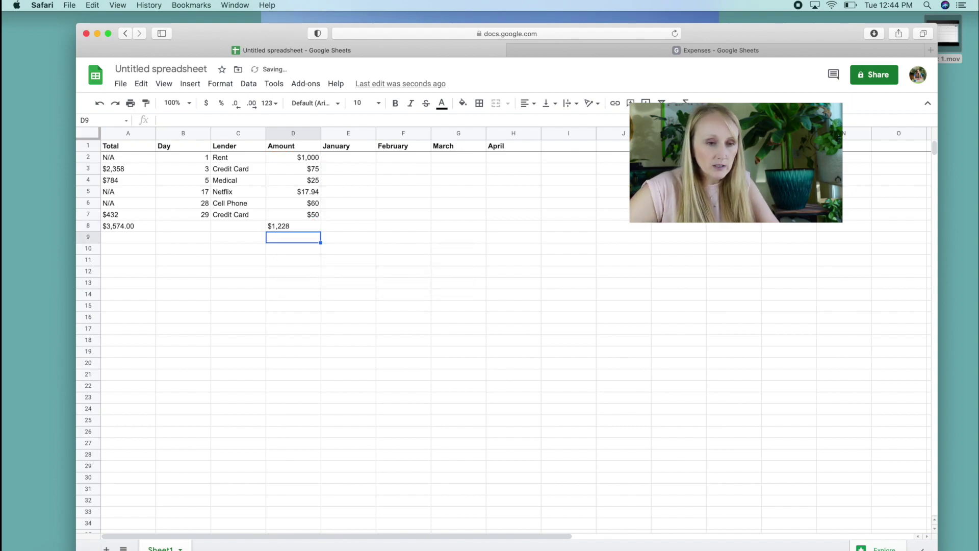
click(304, 227)
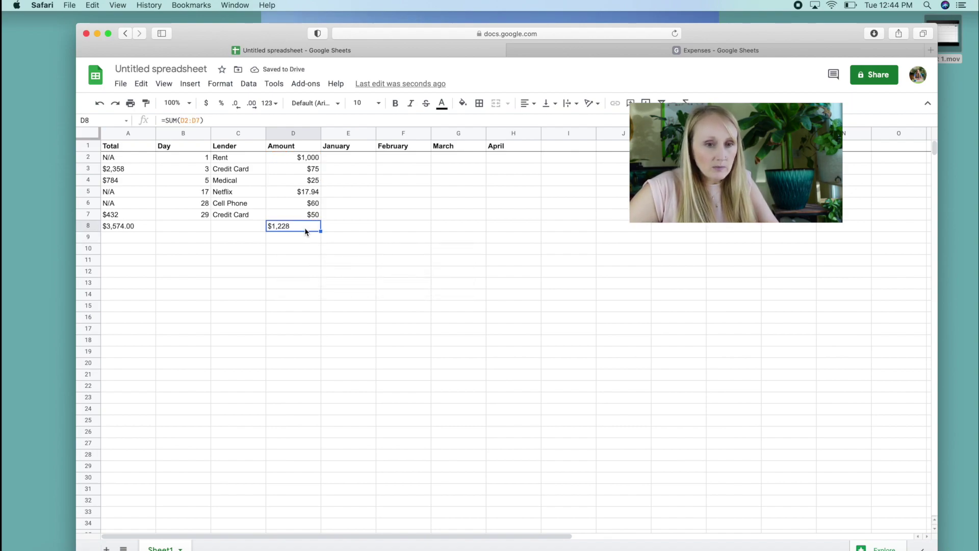
click(527, 103)
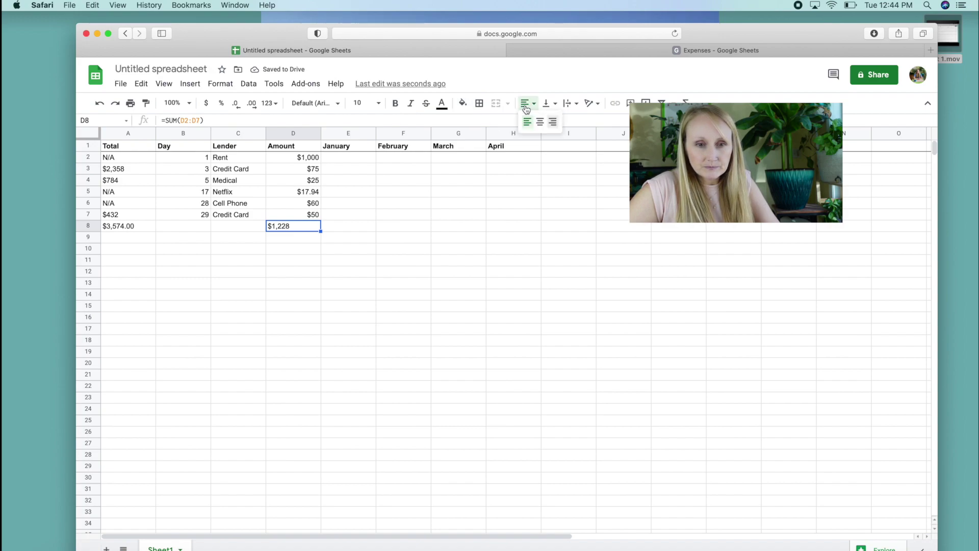
click(551, 122)
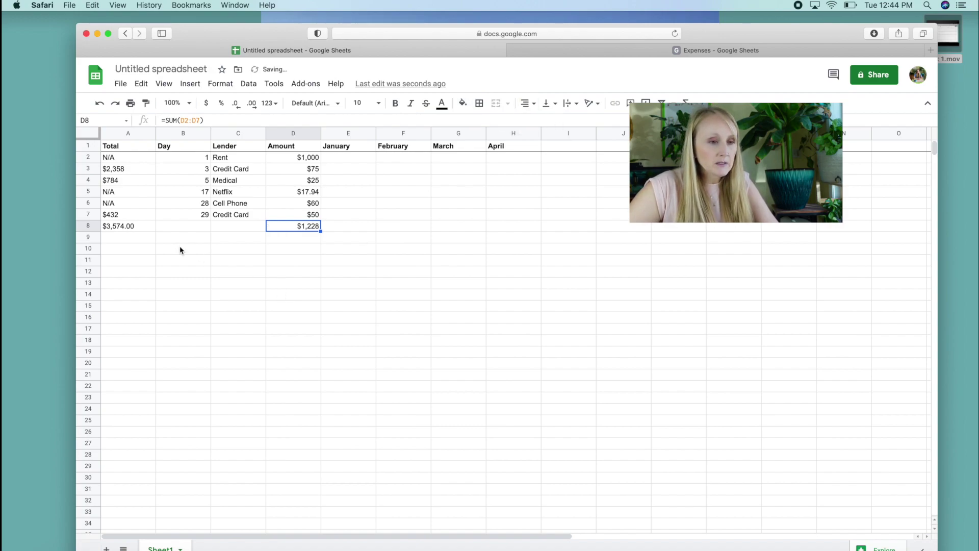
click(89, 225)
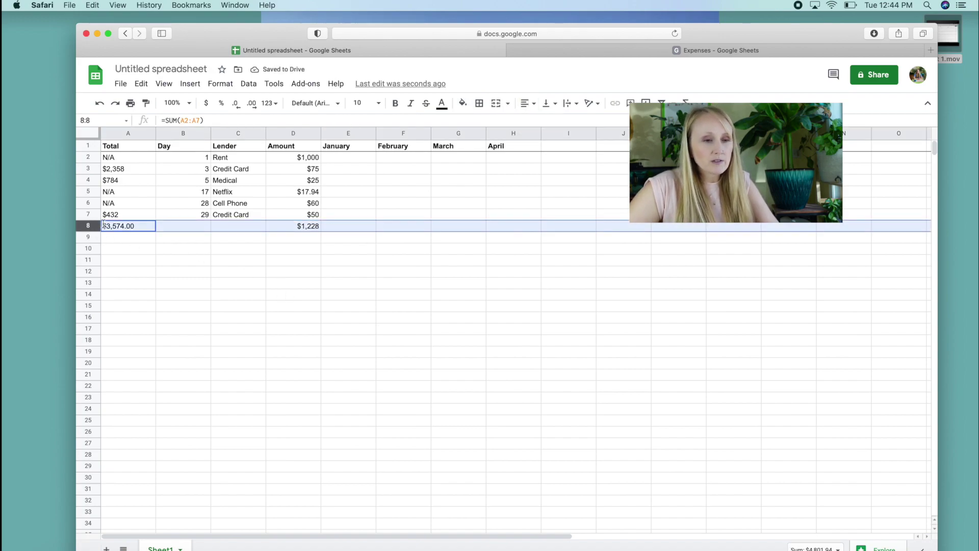
- Add a top border to totals row 8, separating it from the bill rows
click(479, 105)
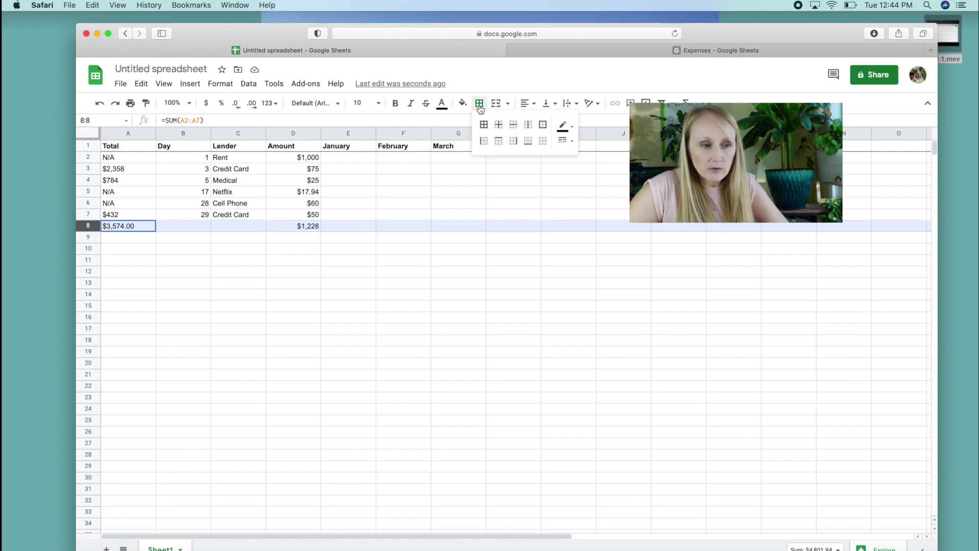
click(499, 141)
click(293, 296)
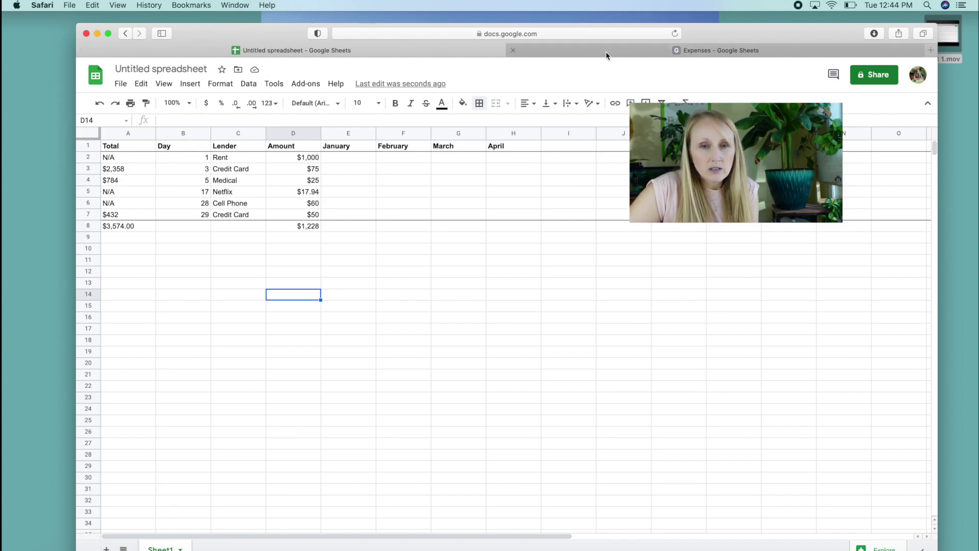
- Check the Expenses spreadsheet for reference, then return to the new budget sheet
click(583, 54)
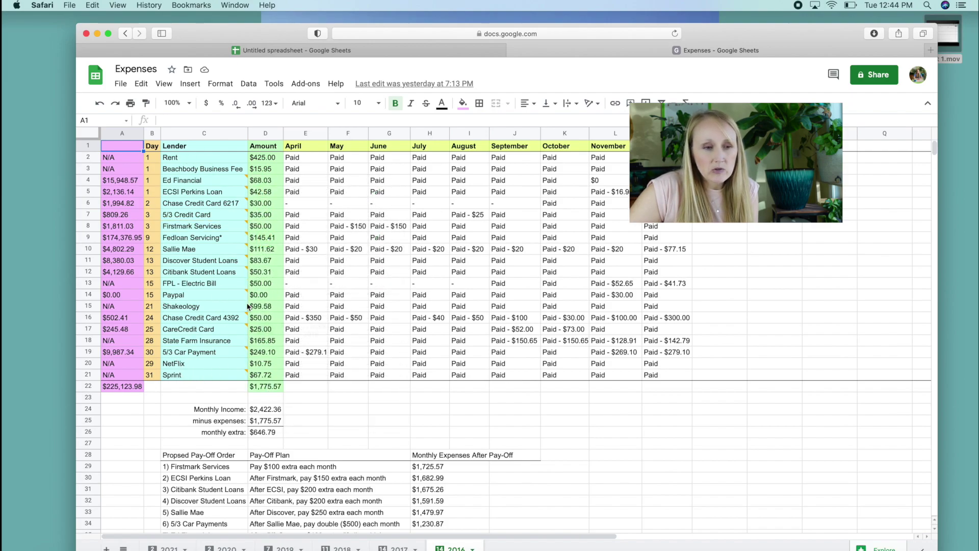
click(341, 52)
- Fill the Total column cells A1:A8 with a custom teal colour
drag(135, 150, 135, 227)
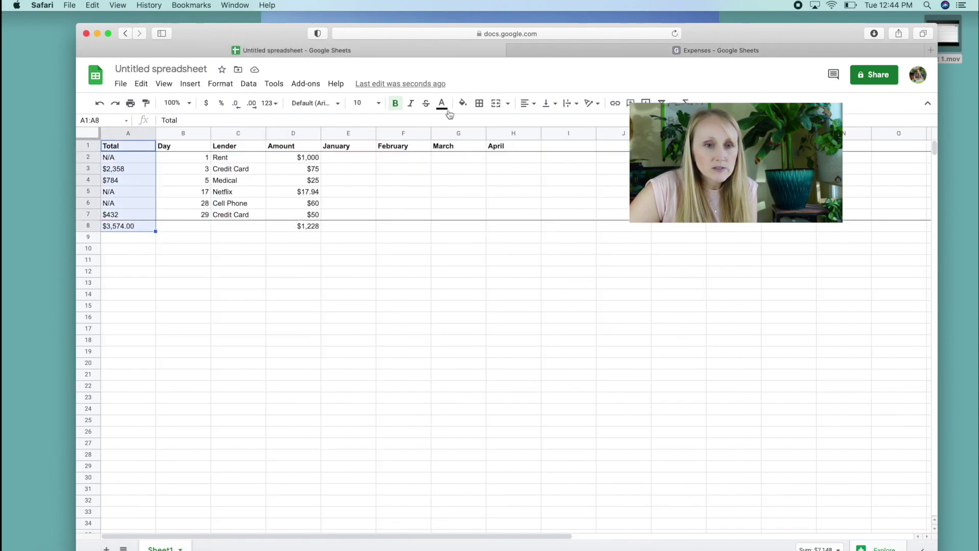
click(464, 105)
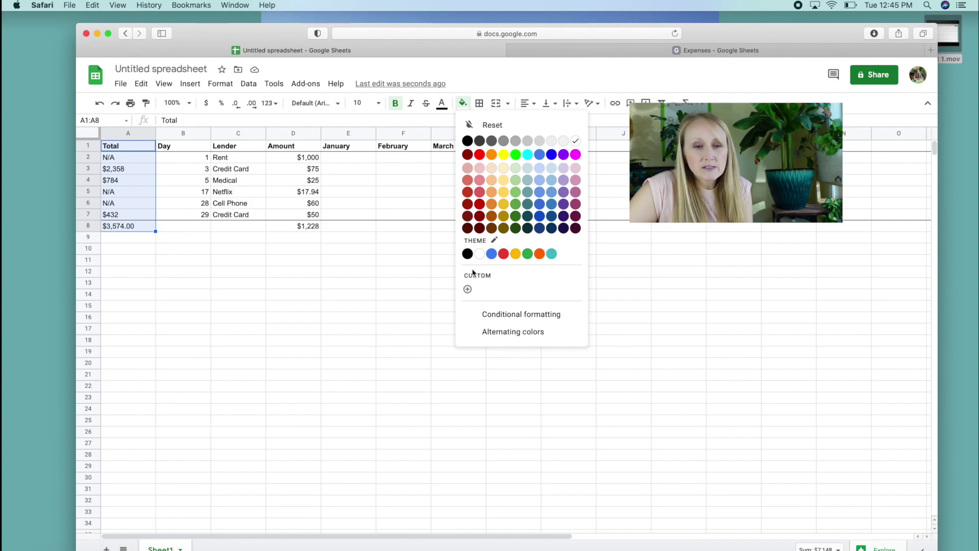
click(468, 288)
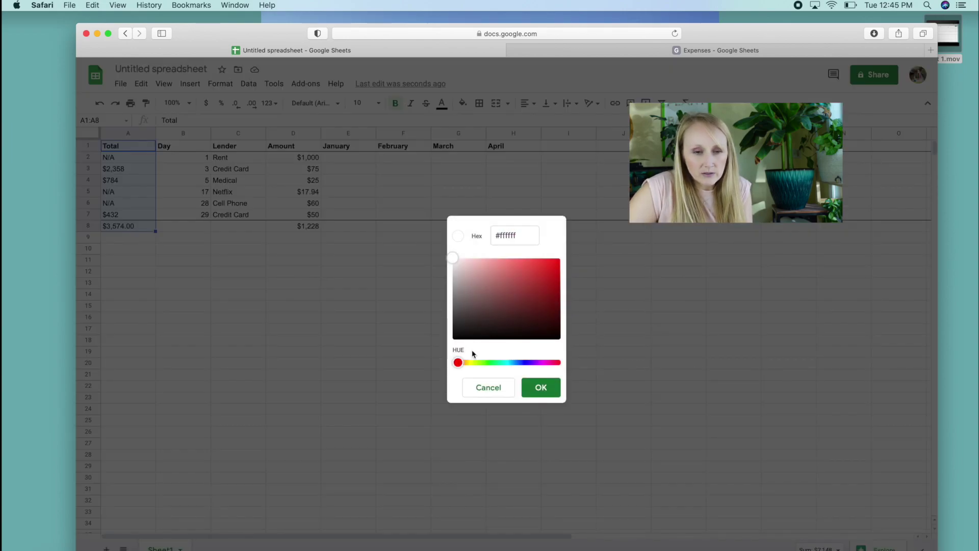
drag(458, 362, 507, 367)
click(517, 267)
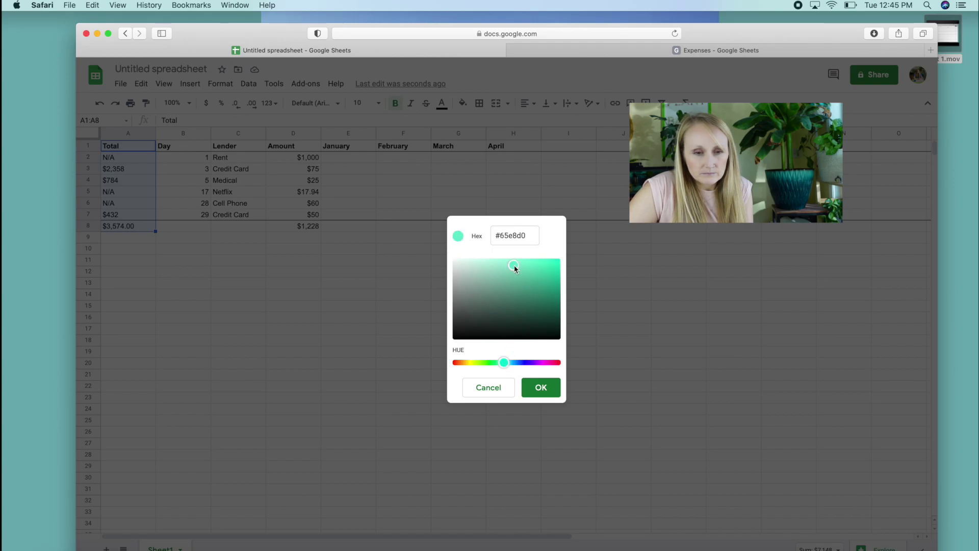
click(540, 387)
click(260, 327)
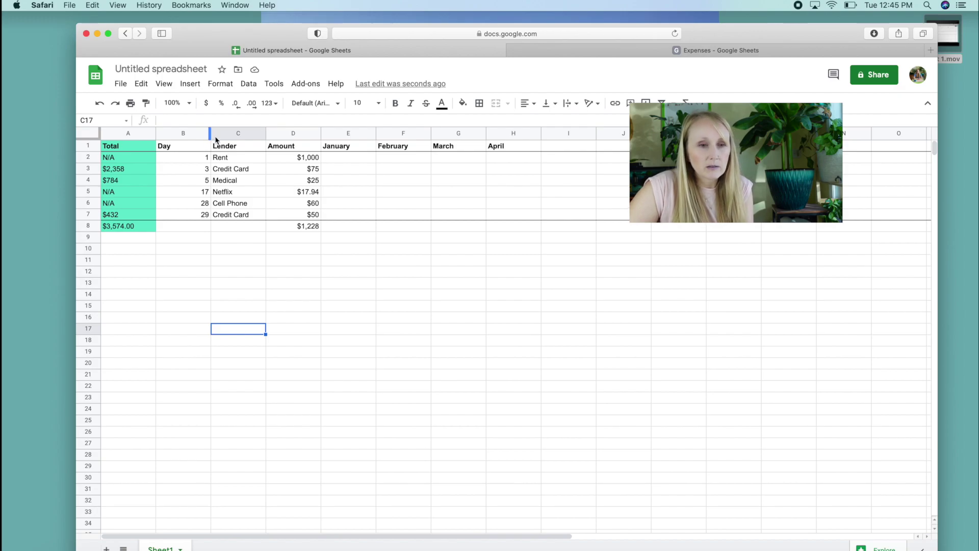
click(700, 50)
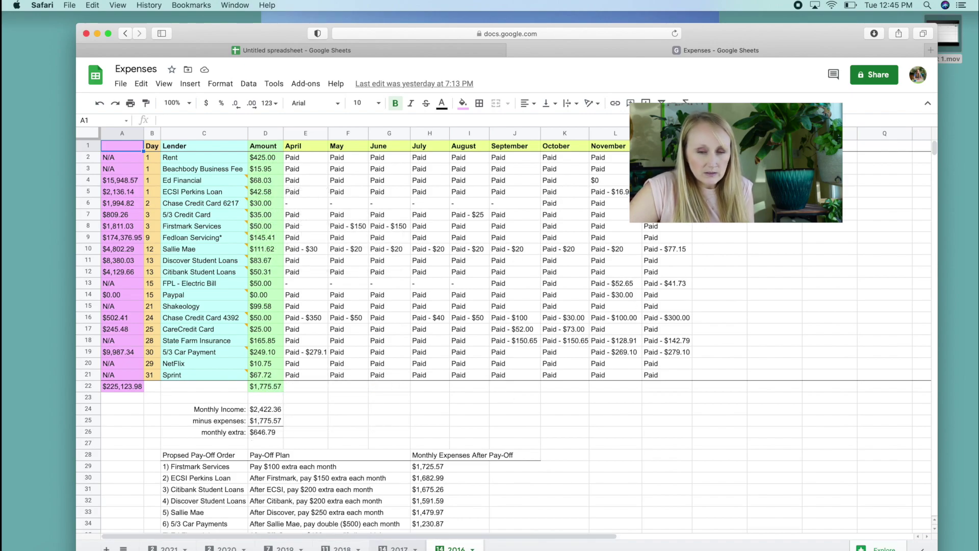
click(399, 548)
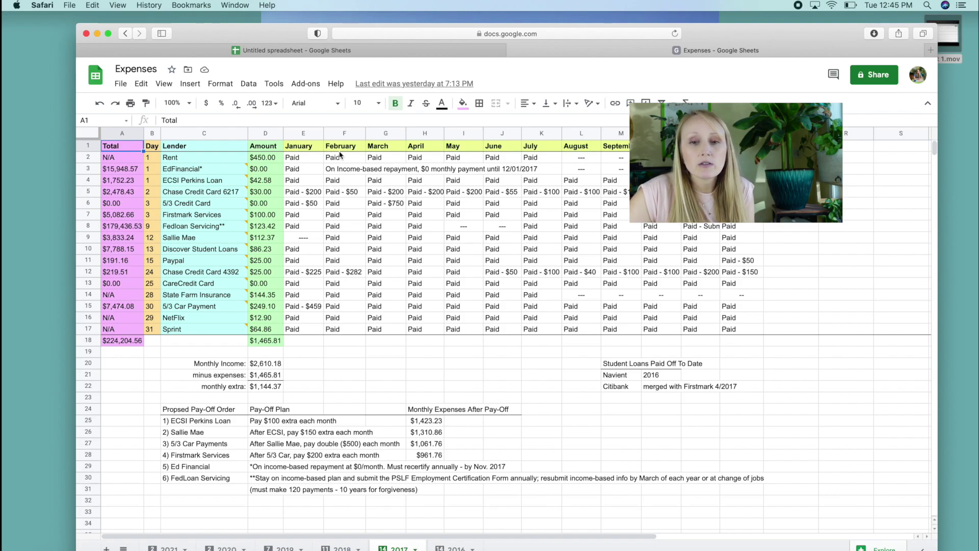
click(301, 53)
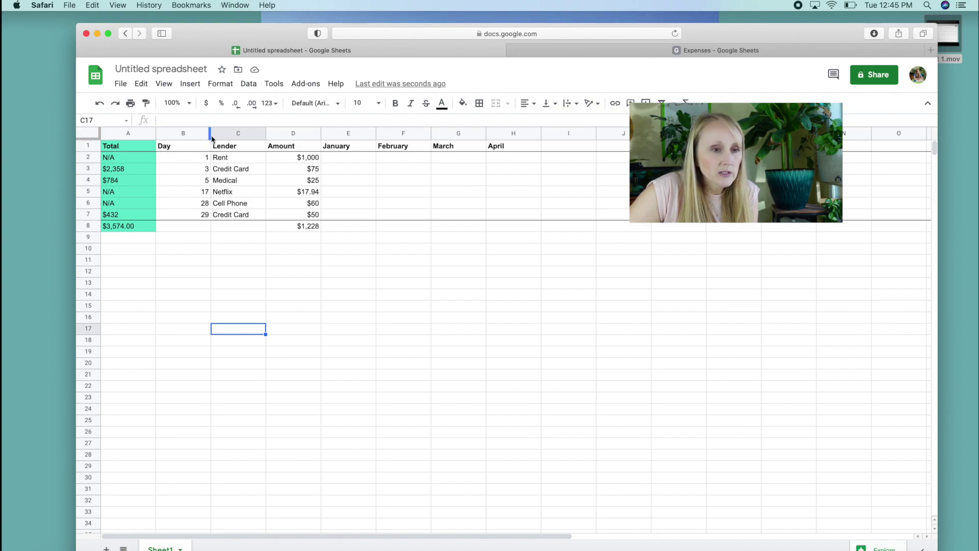
- Narrow column B, then autofit columns A, B, C and D to their contents
drag(211, 135, 188, 136)
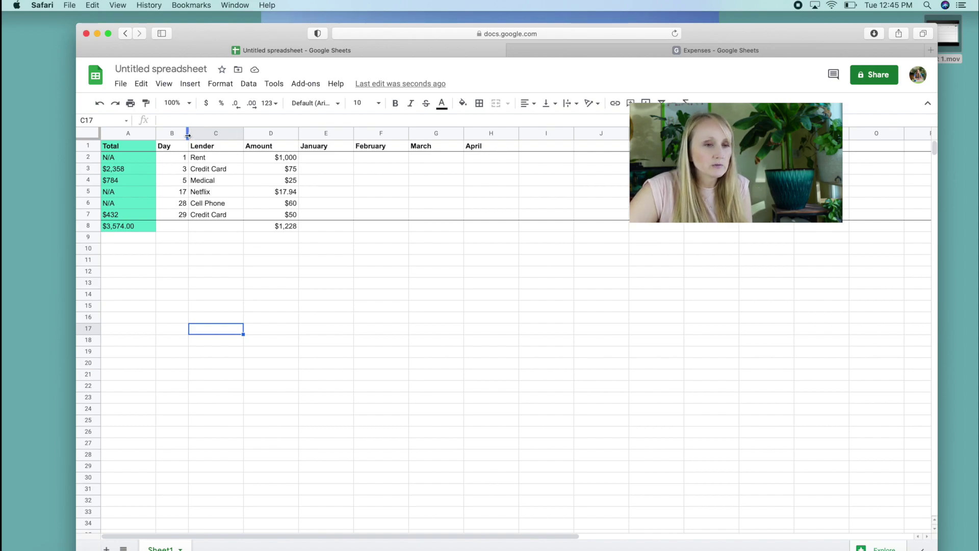
double_click(187, 134)
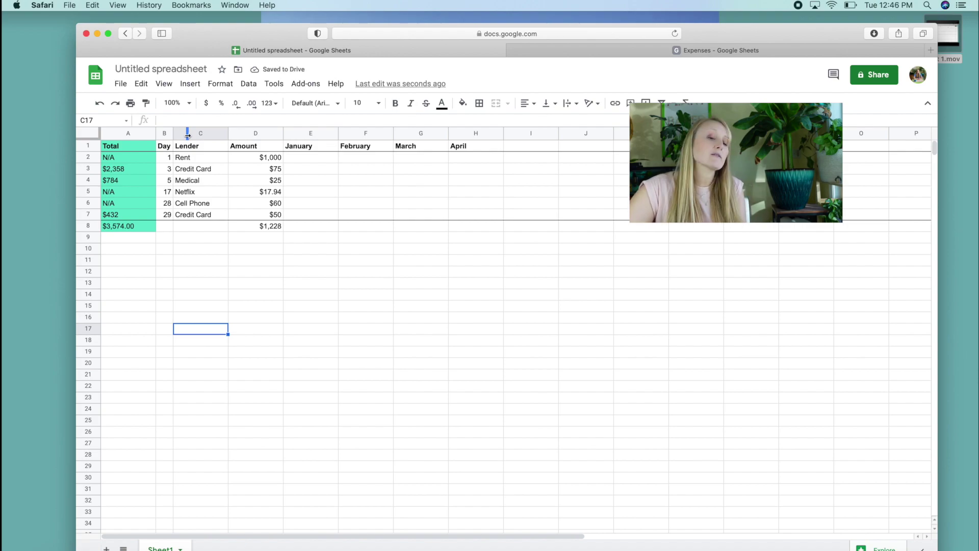
double_click(154, 133)
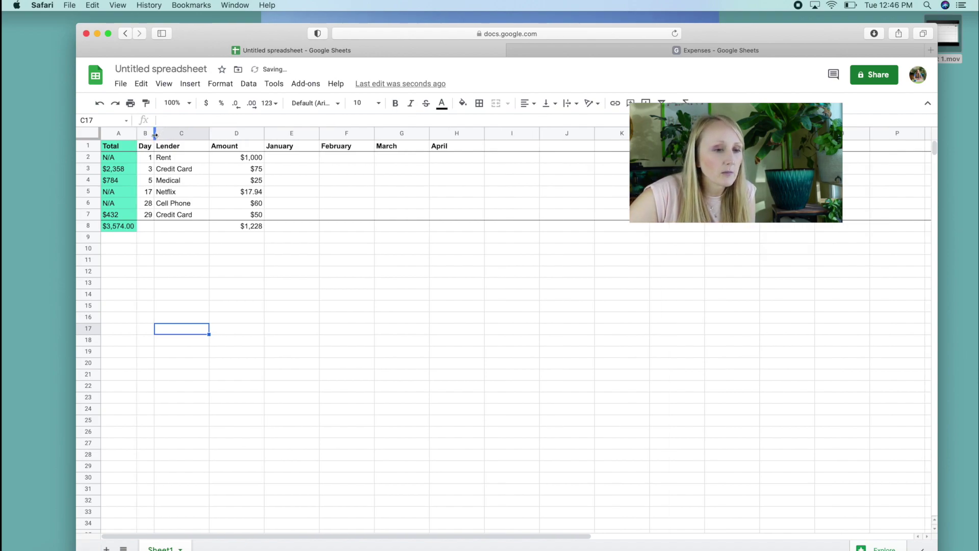
double_click(209, 134)
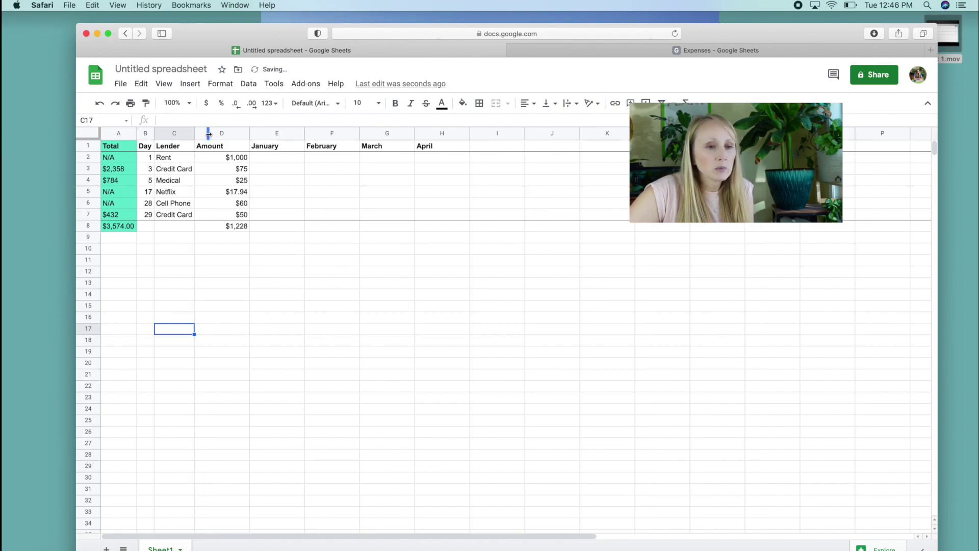
double_click(249, 134)
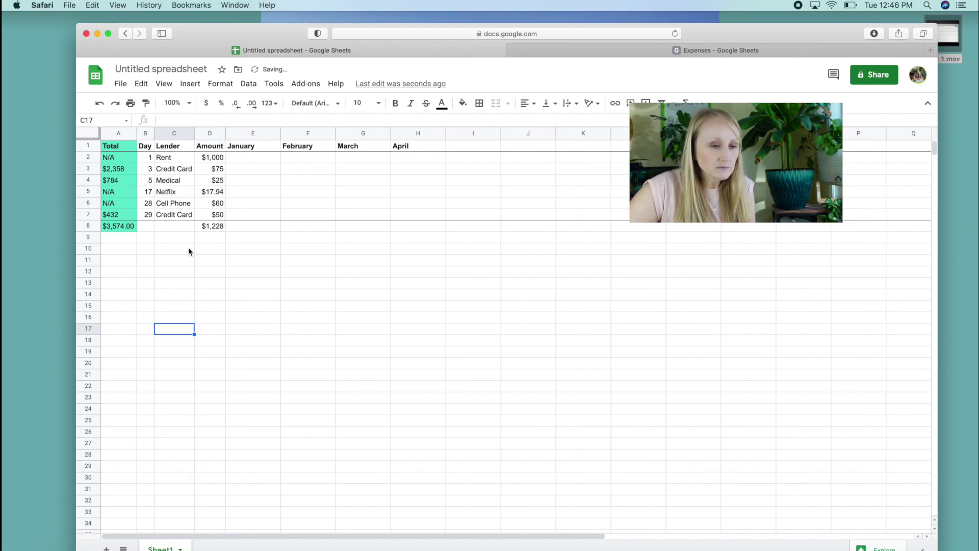